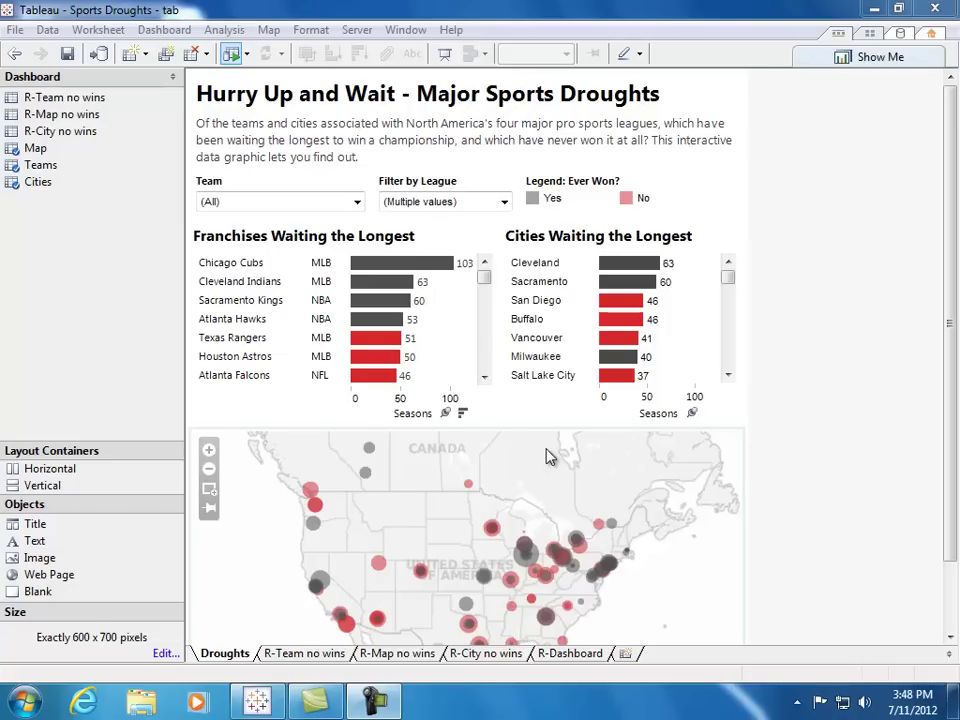
On the R-Team no wins sheet, select Team, League and Seasons Without A Championship for Show Me.
{"action": "left_click", "coordinate": [304, 655]}
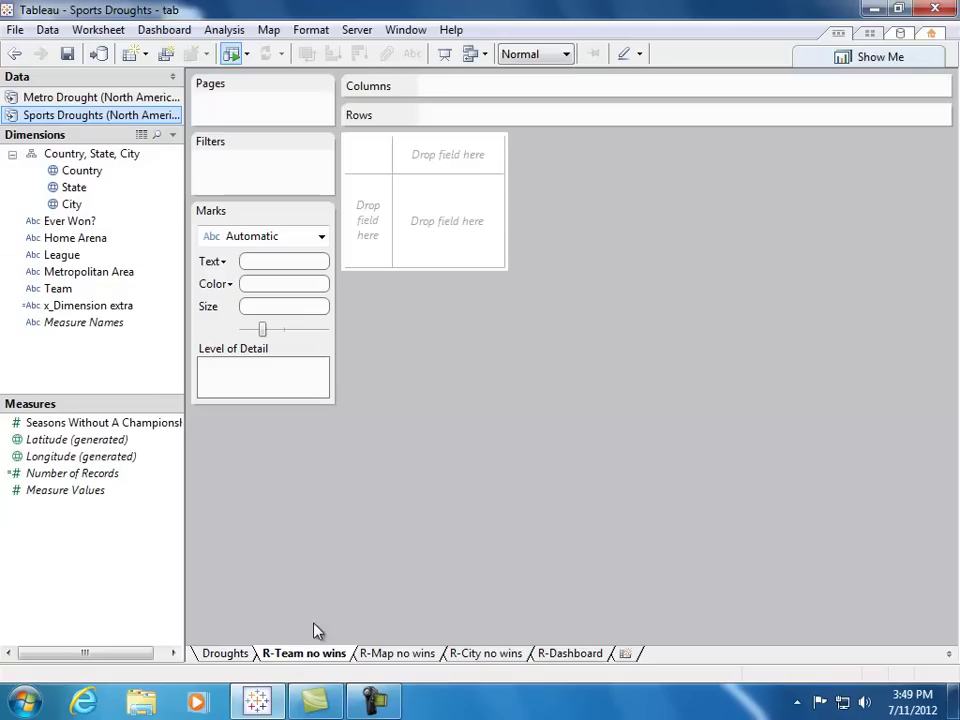
{"action": "left_click", "coordinate": [864, 58]}
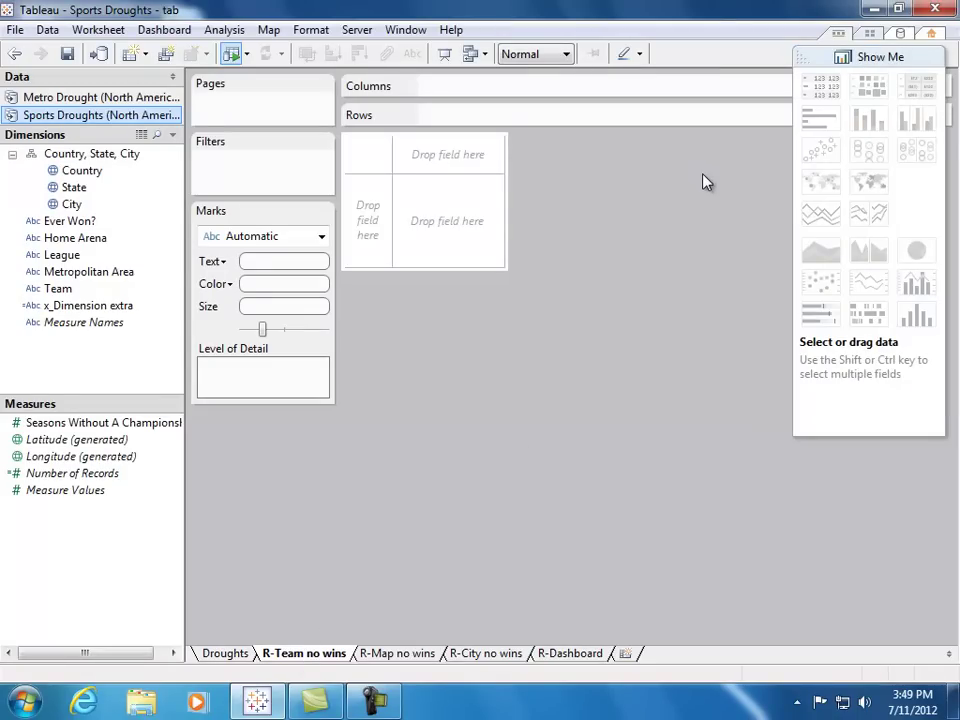
{"action": "left_click", "coordinate": [52, 289]}
{"action": "left_click", "coordinate": [62, 257], "text": "ctrl"}
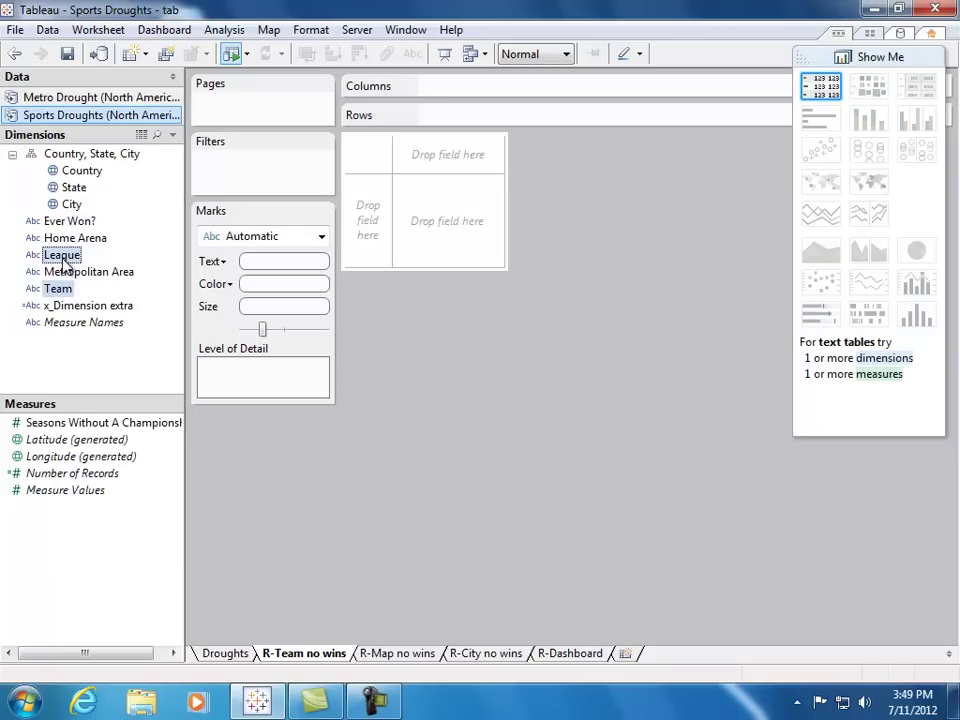
{"action": "left_click", "coordinate": [85, 425], "text": "ctrl"}
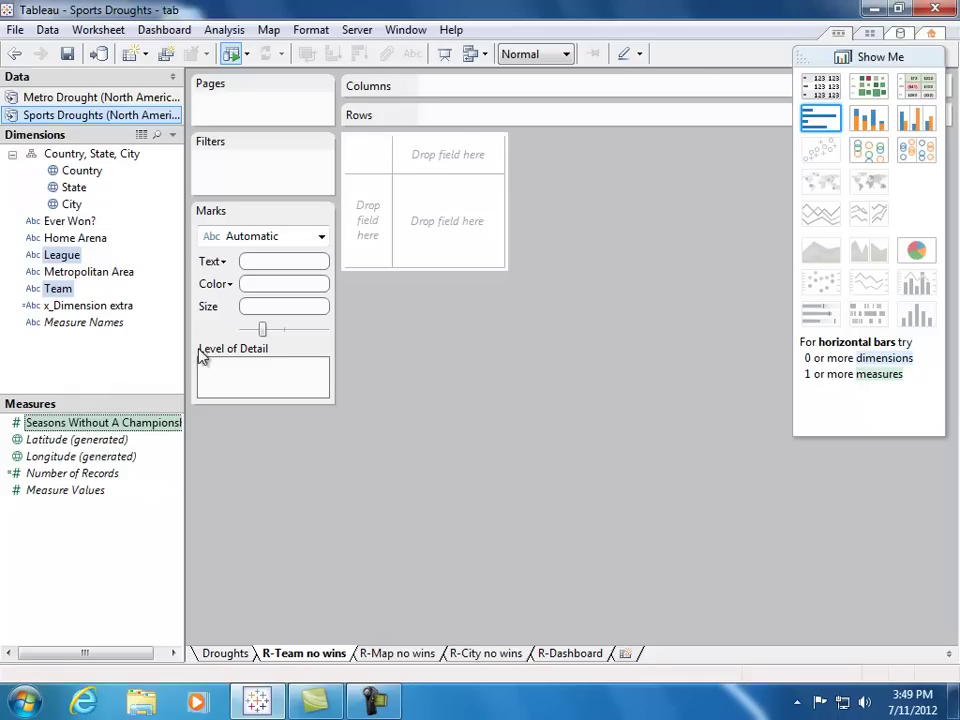
Make horizontal bars with Team before League, sorted longest drought first and coloured by Ever Won?
{"action": "left_click", "coordinate": [818, 130]}
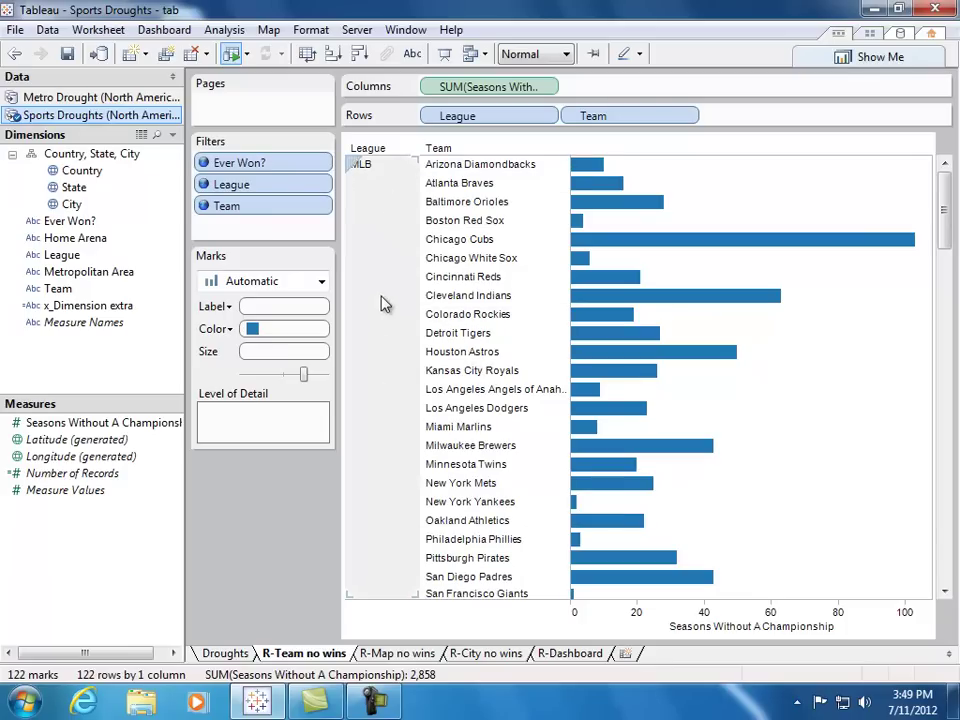
{"action": "left_click_drag", "start_coordinate": [457, 114], "coordinate": [724, 124]}
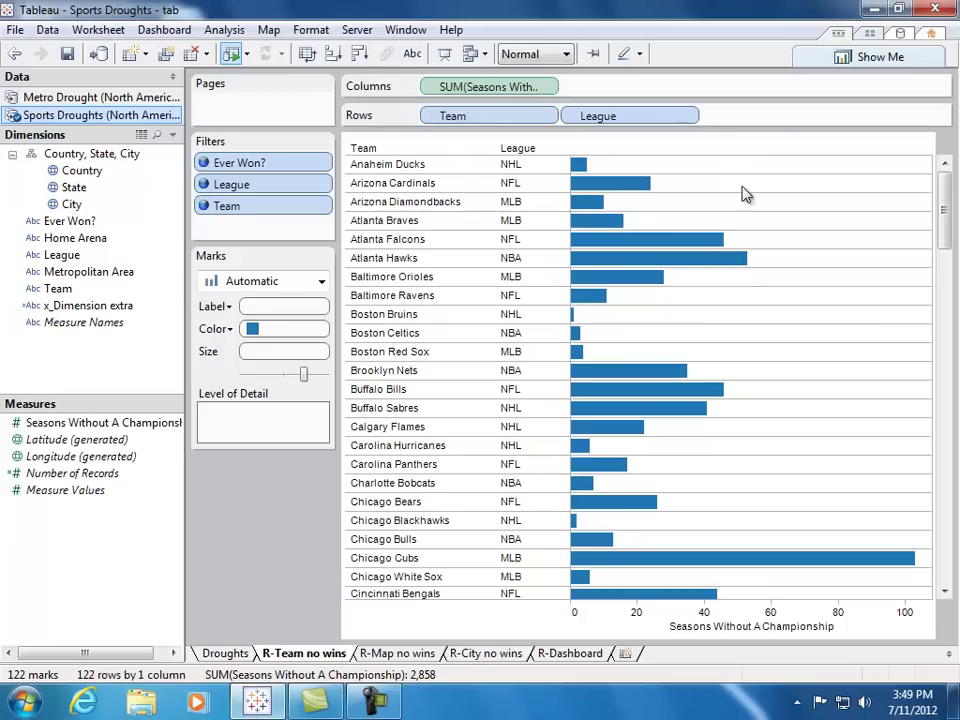
{"action": "left_click", "coordinate": [843, 624]}
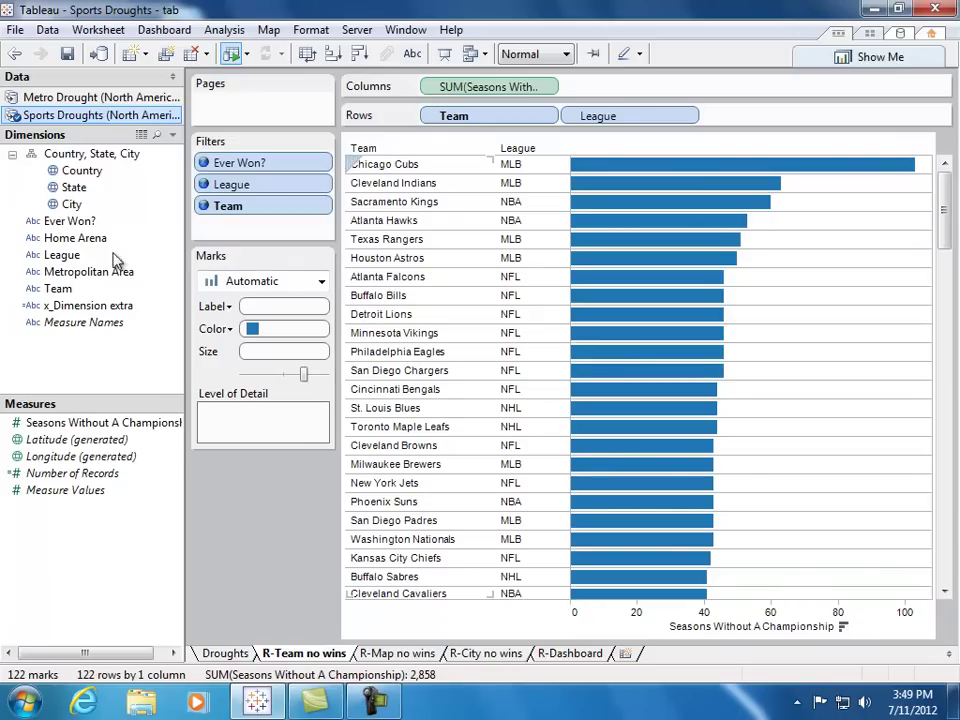
{"action": "left_click_drag", "start_coordinate": [68, 222], "coordinate": [302, 337]}
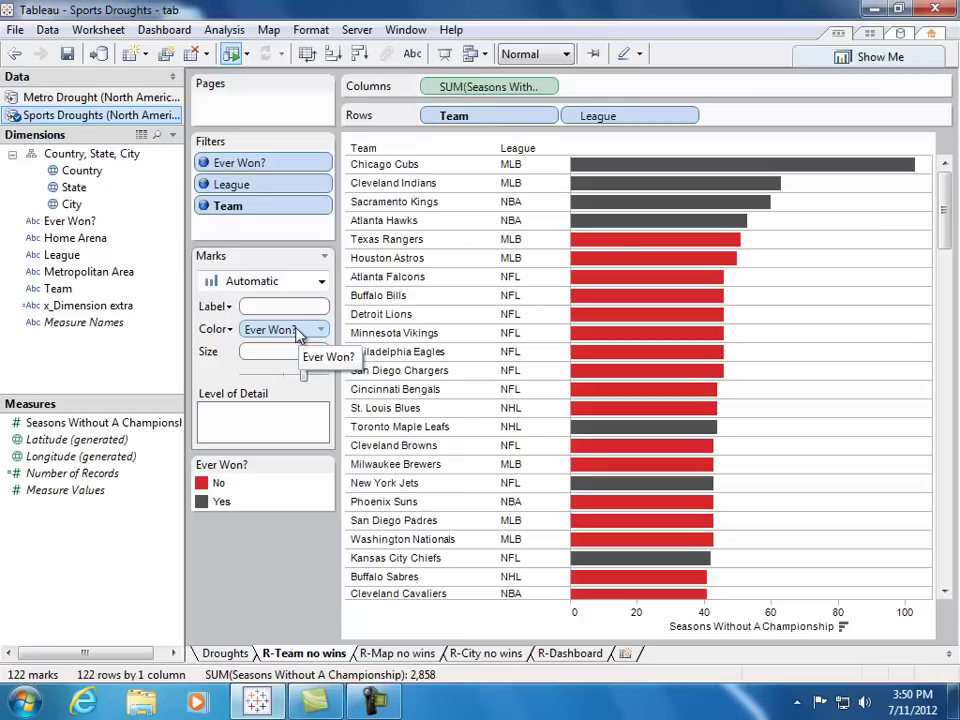
{"action": "mouse_move", "coordinate": [697, 549]}
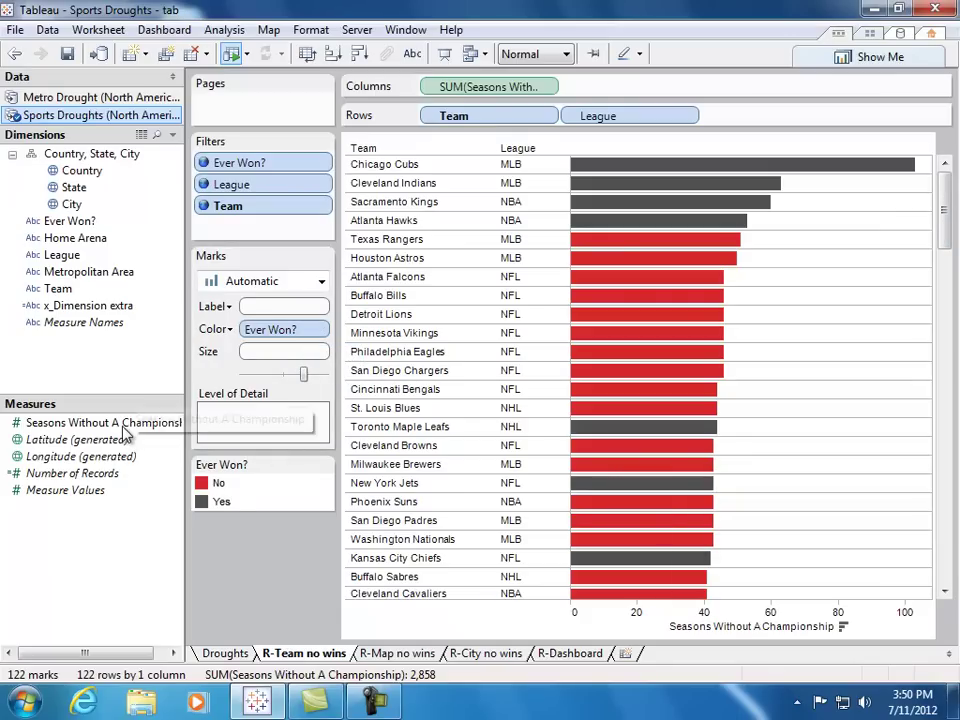
Label each team bar with its seasons count and set the Row Divider Pane to None.
{"action": "left_click_drag", "start_coordinate": [118, 423], "coordinate": [274, 313]}
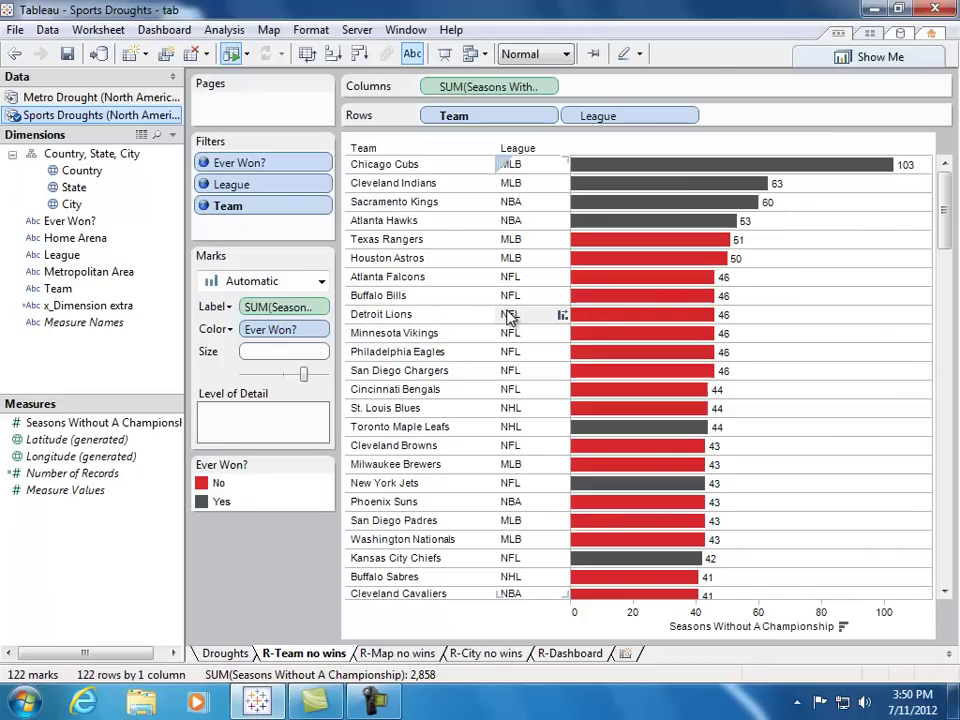
{"action": "left_click", "coordinate": [318, 31]}
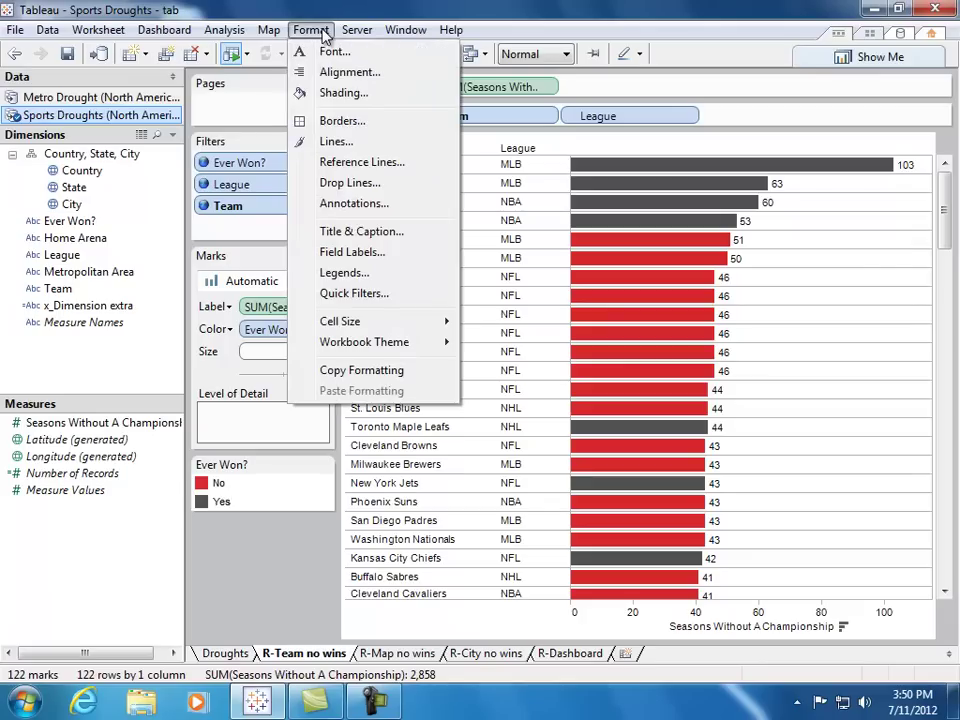
{"action": "left_click", "coordinate": [330, 121]}
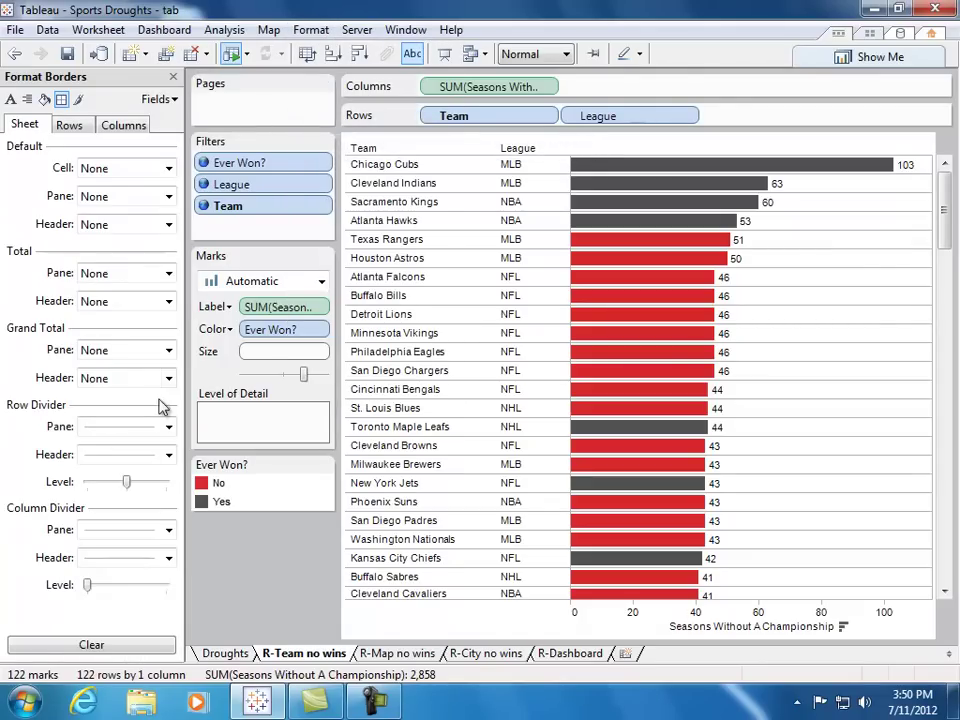
{"action": "left_click", "coordinate": [113, 440]}
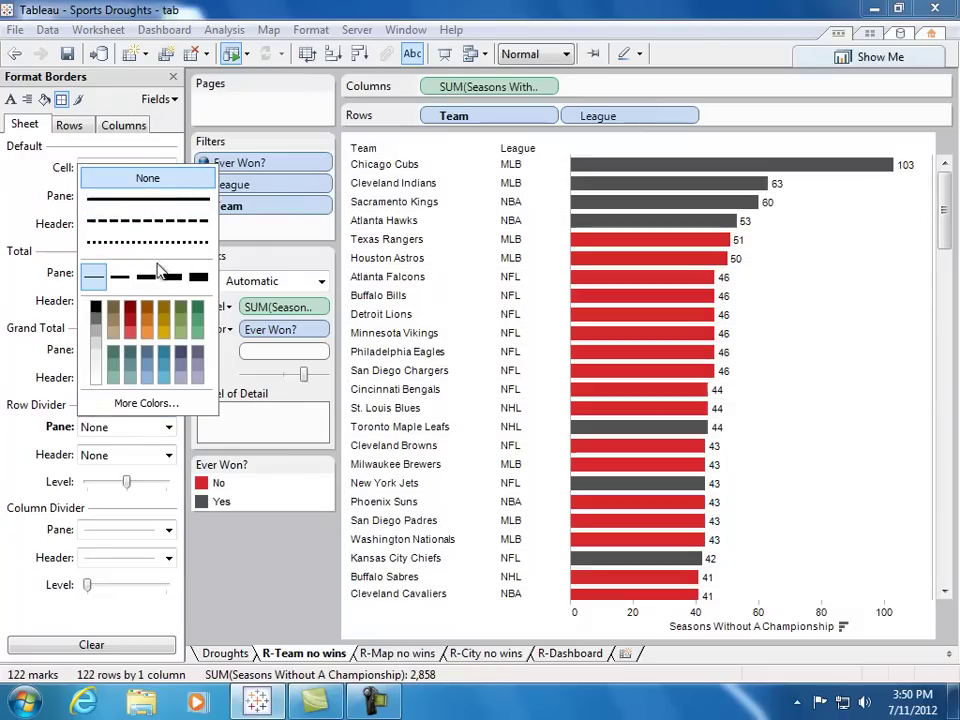
{"action": "left_click", "coordinate": [765, 310]}
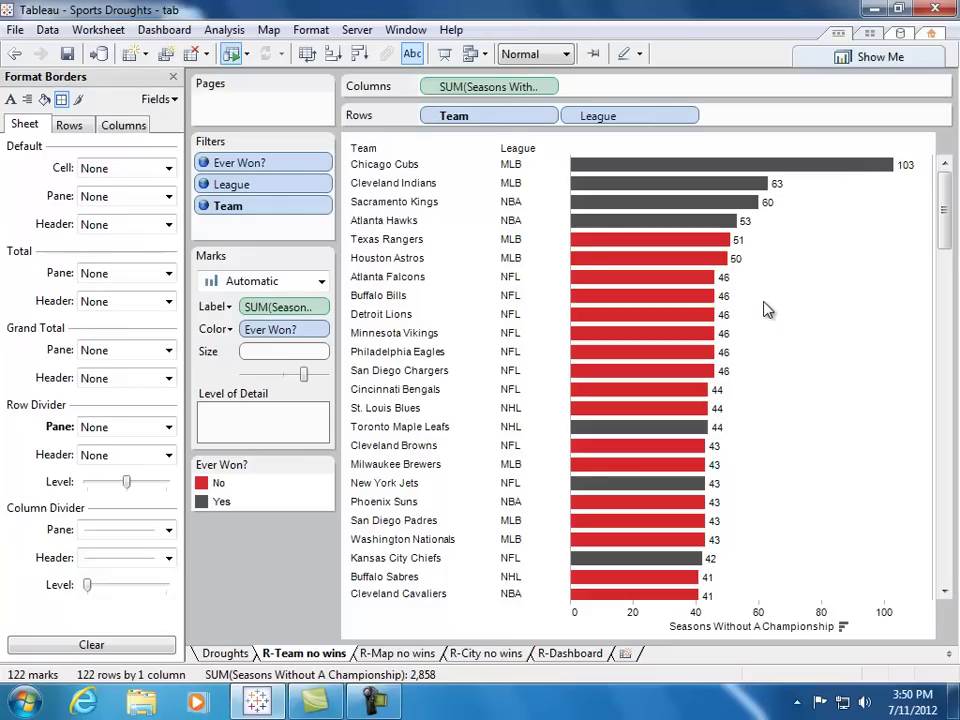
On R-Map no wins, map the cities by City and add Team to Detail, giving one dot per team.
{"action": "left_click", "coordinate": [390, 652]}
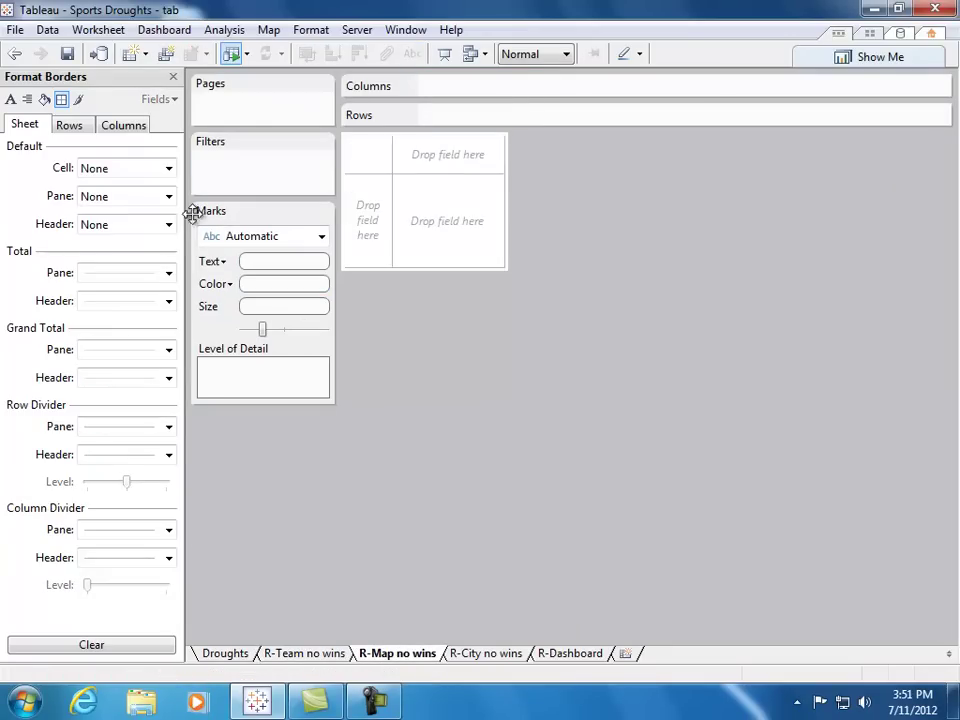
{"action": "left_click", "coordinate": [173, 77]}
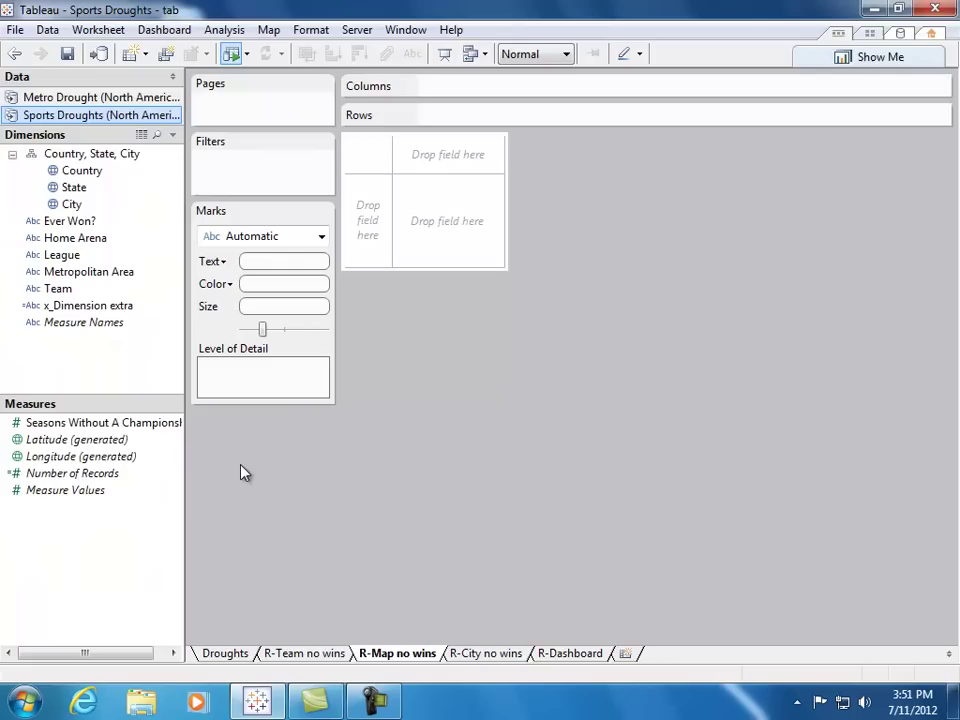
{"action": "double_click", "coordinate": [71, 204]}
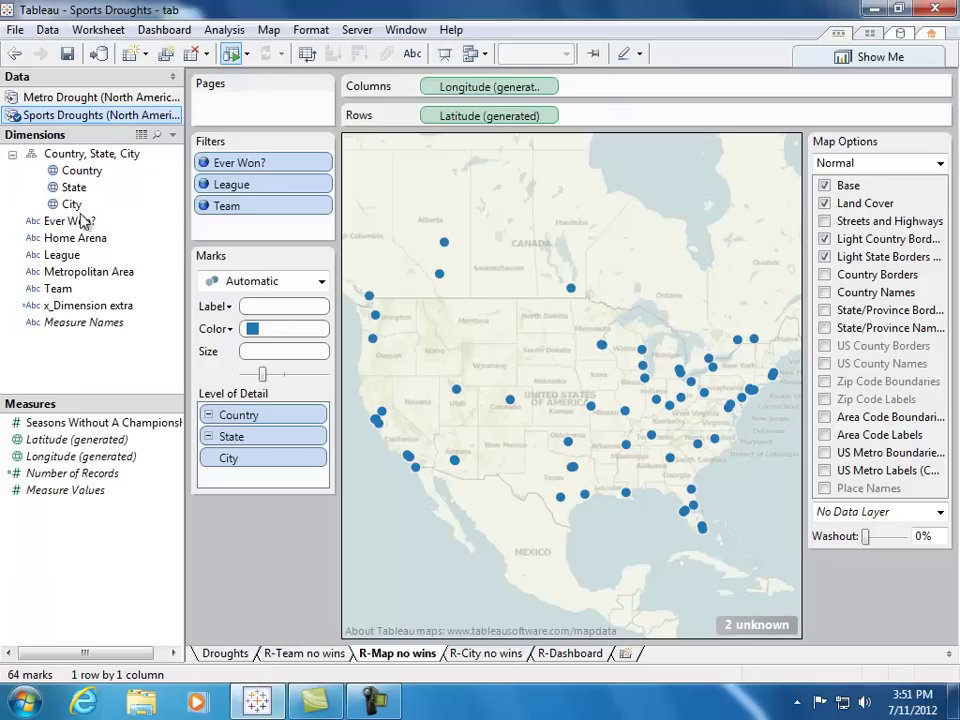
{"action": "left_click_drag", "start_coordinate": [58, 290], "coordinate": [247, 481]}
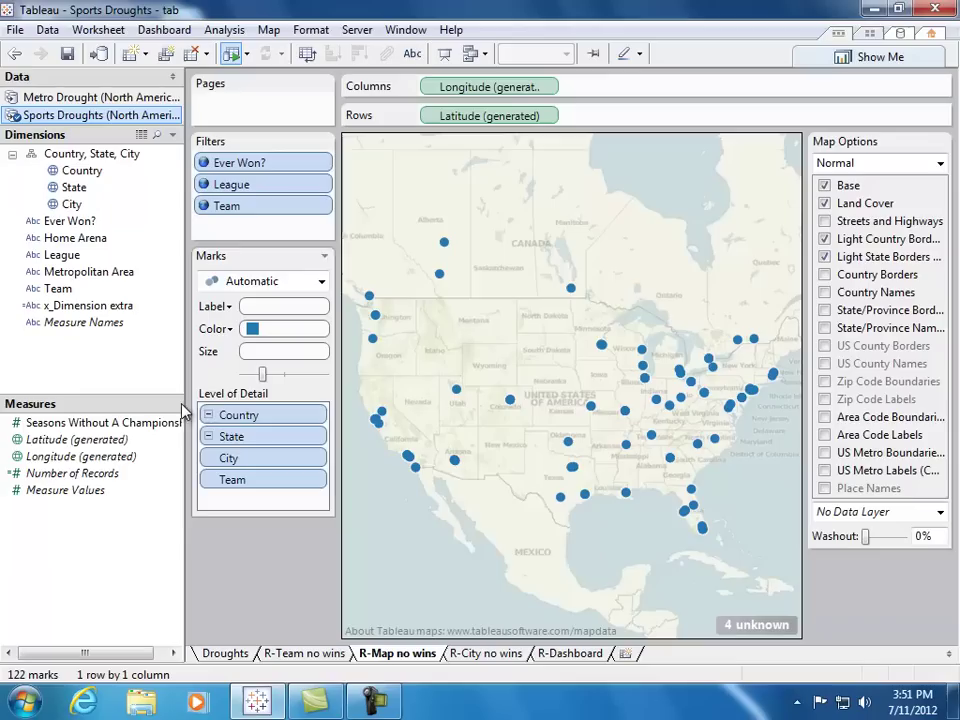
Size dots by drought, colour them by Ever Won? at 89% opacity, and use the Gray map style.
{"action": "left_click_drag", "start_coordinate": [84, 428], "coordinate": [266, 362]}
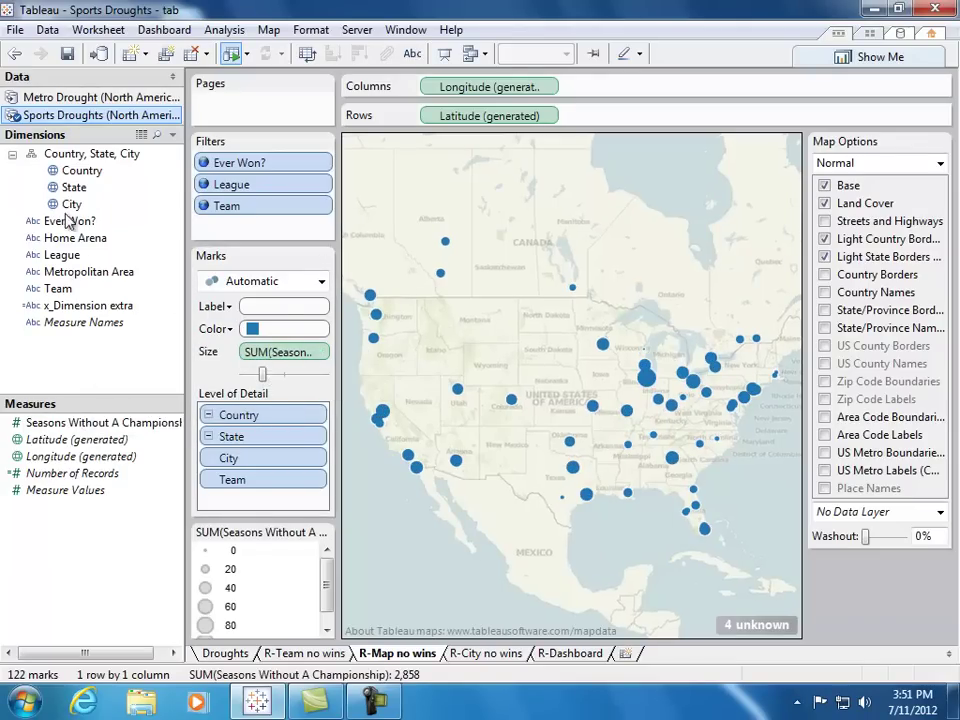
{"action": "left_click_drag", "start_coordinate": [68, 227], "coordinate": [270, 328]}
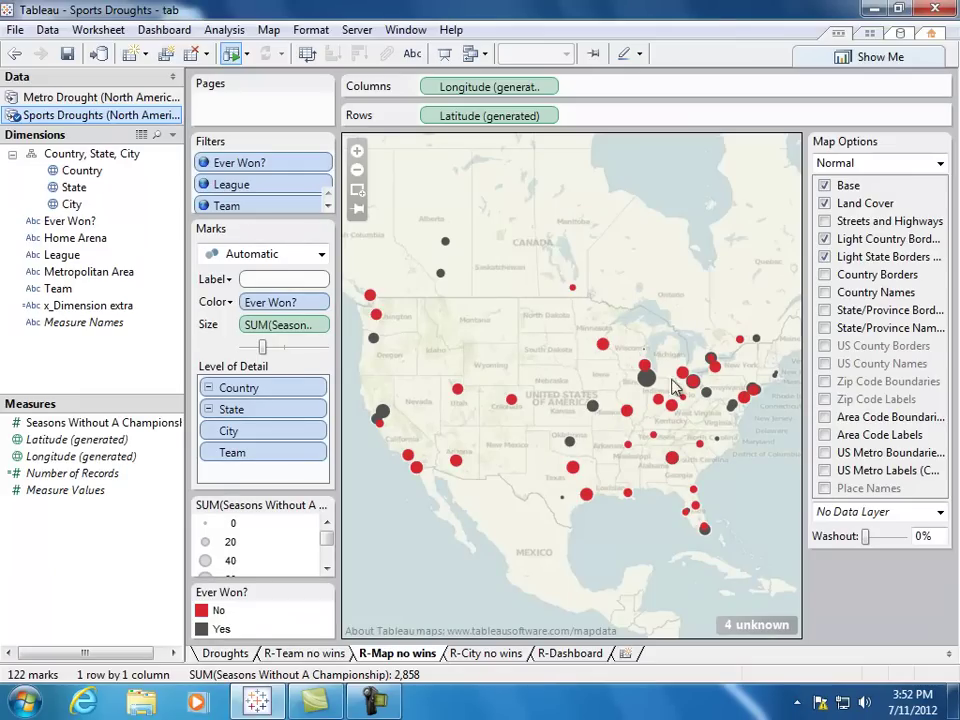
{"action": "left_click", "coordinate": [232, 308]}
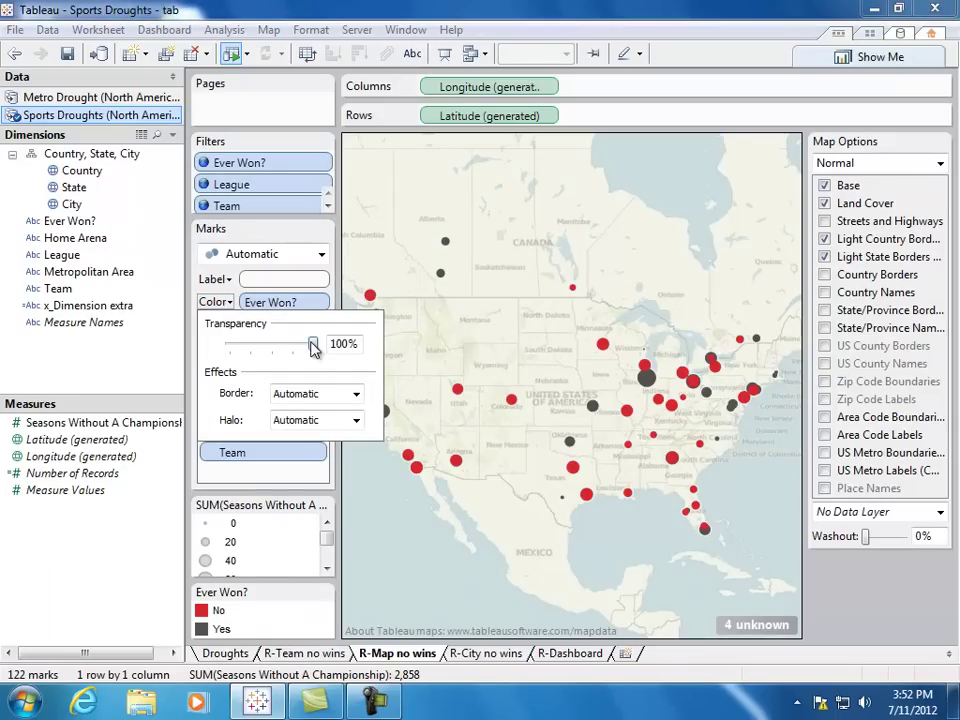
{"action": "left_click_drag", "start_coordinate": [313, 346], "coordinate": [305, 347]}
{"action": "left_click", "coordinate": [489, 347]}
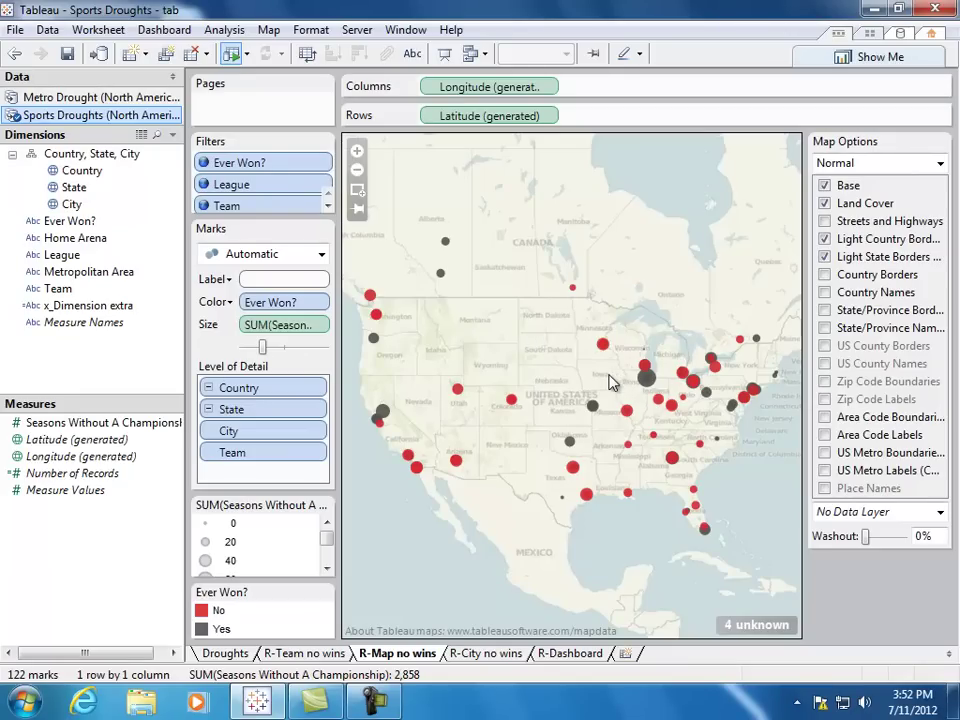
{"action": "left_click", "coordinate": [883, 166]}
{"action": "left_click", "coordinate": [874, 198]}
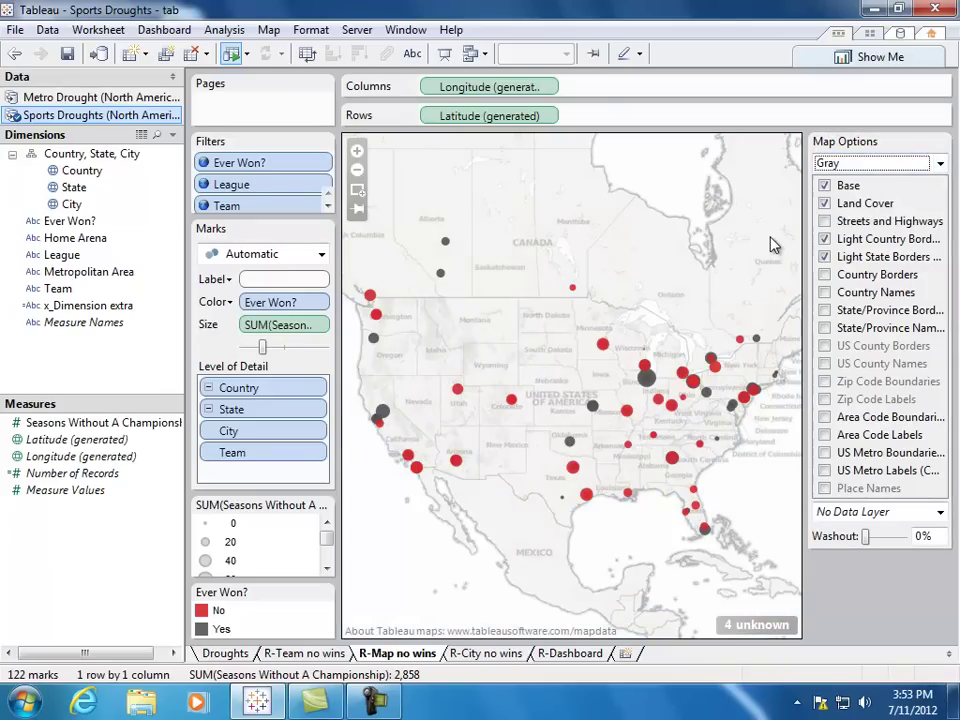
On R-City no wins, chart drought bars per city coloured by Team, then view the underlying data.
{"action": "left_click", "coordinate": [470, 653]}
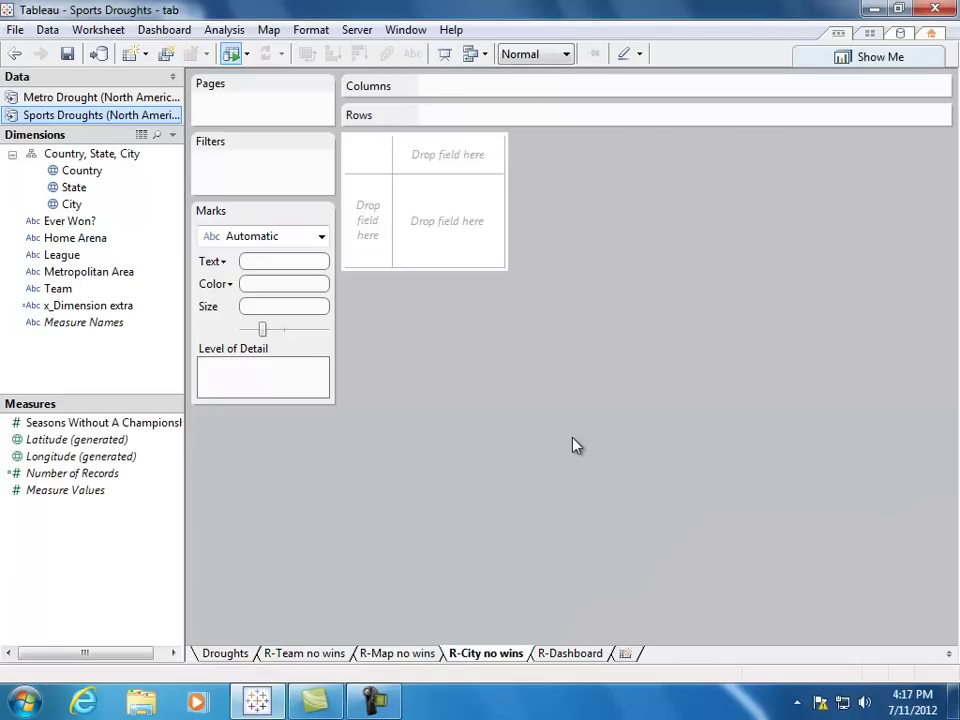
{"action": "left_click_drag", "start_coordinate": [71, 204], "coordinate": [358, 225]}
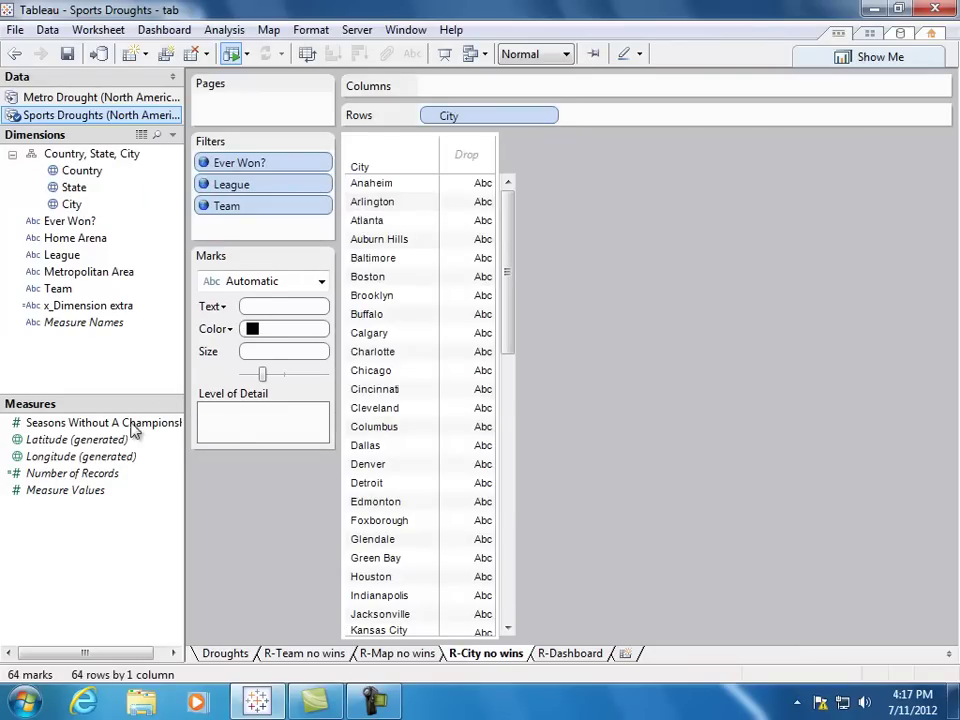
{"action": "left_click_drag", "start_coordinate": [150, 421], "coordinate": [466, 163]}
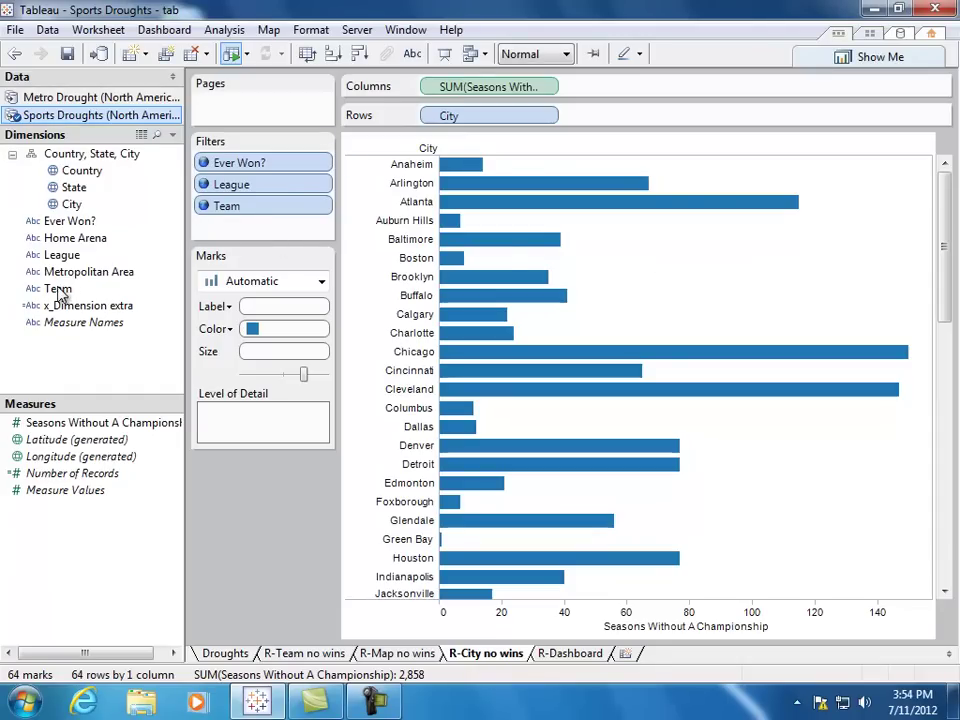
{"action": "left_click_drag", "start_coordinate": [58, 290], "coordinate": [265, 329]}
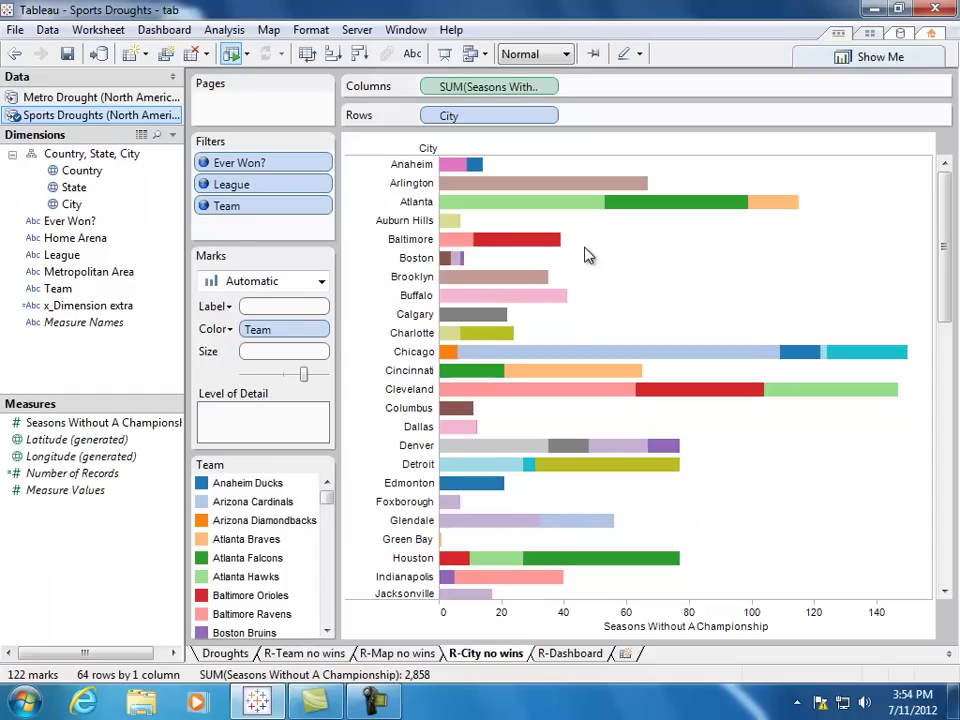
{"action": "left_click", "coordinate": [142, 137]}
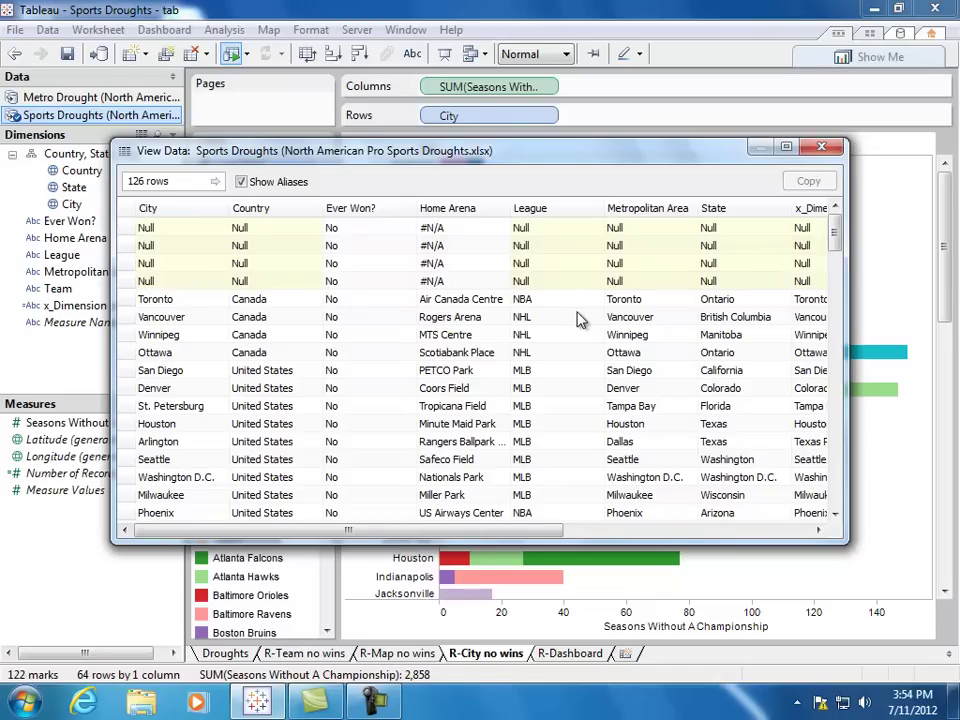
Dismiss the View Data window to get back to the team-coloured city bars.
{"action": "left_click", "coordinate": [636, 110]}
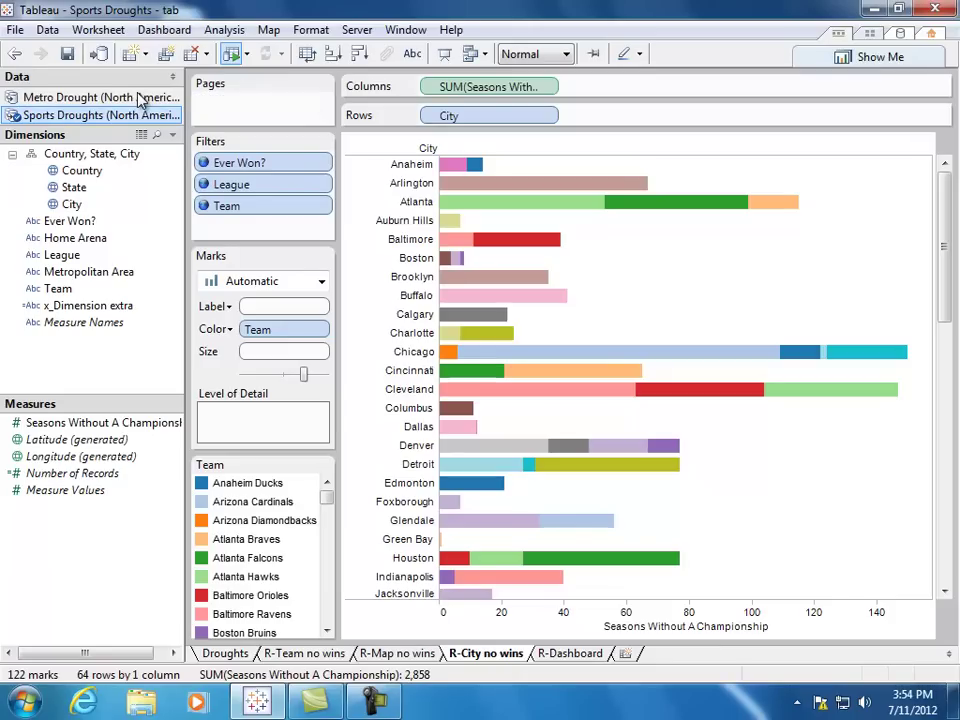
Clear R-City no wins, put Metropolitan Area on Rows, and switch to the Metro Drought source.
{"action": "left_click", "coordinate": [191, 55]}
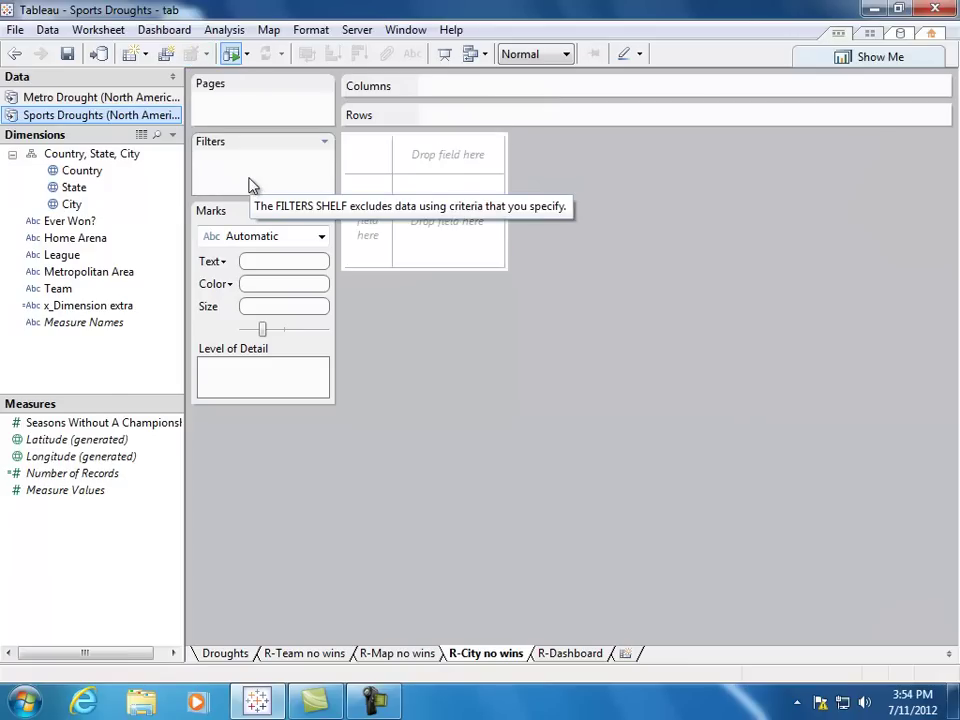
{"action": "left_click_drag", "start_coordinate": [92, 276], "coordinate": [364, 222]}
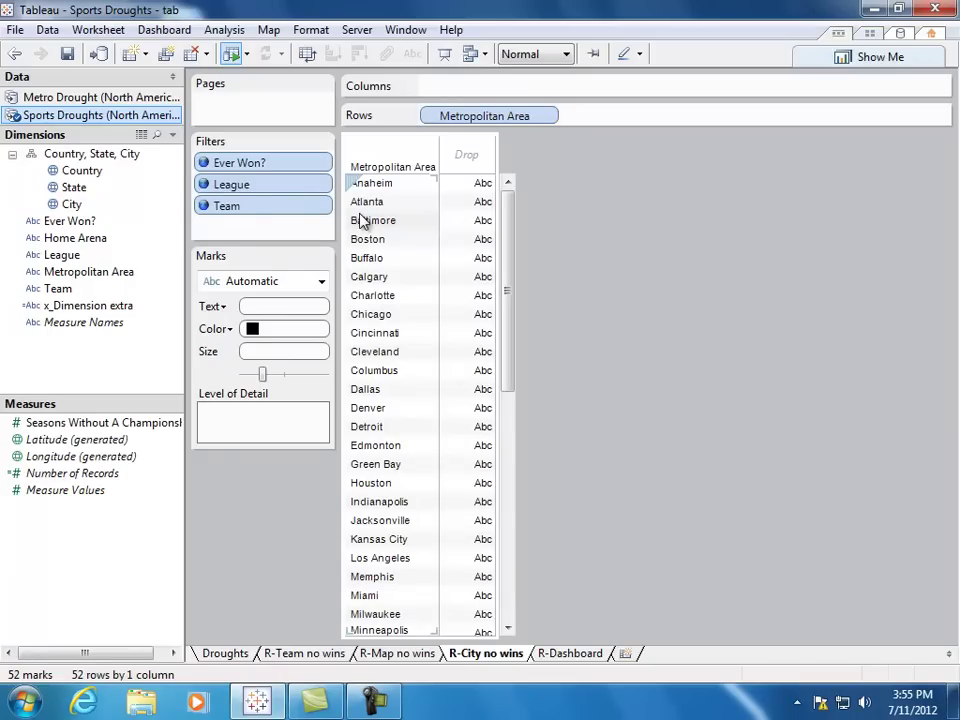
{"action": "left_click", "coordinate": [92, 97]}
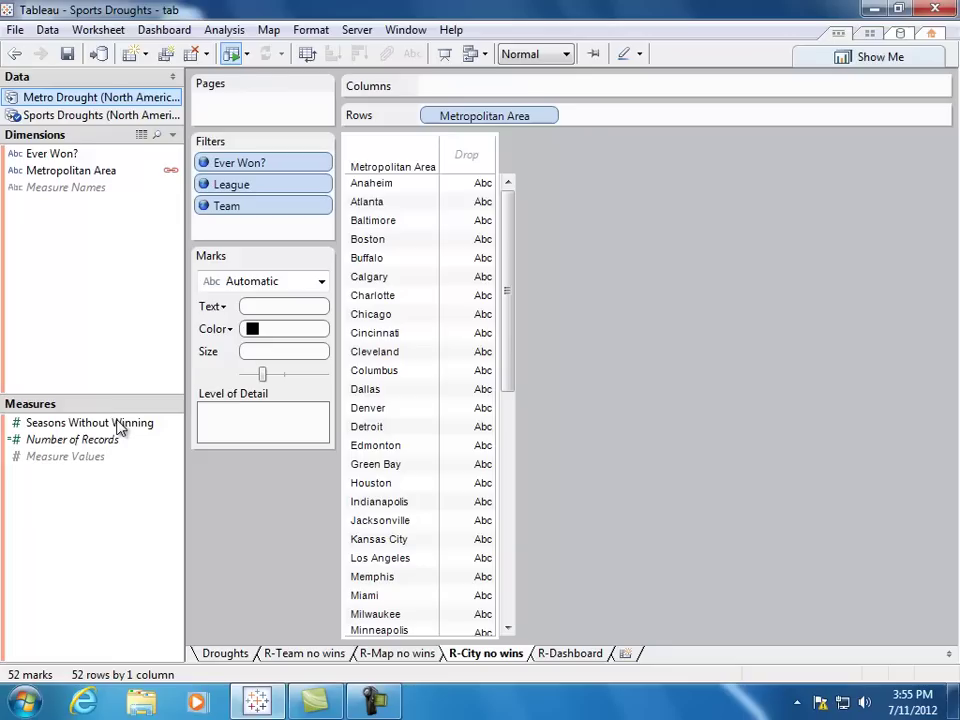
Plot Seasons Without Winning per metro area, coloured by Ever Won?, sorted descending and labelled.
{"action": "left_click_drag", "start_coordinate": [122, 424], "coordinate": [475, 165]}
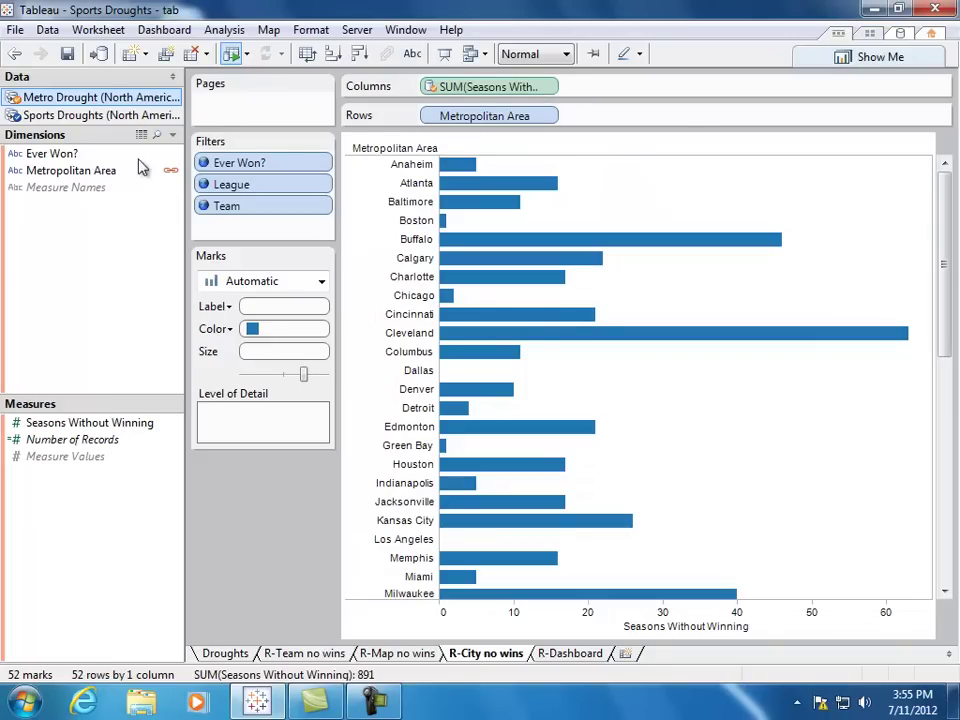
{"action": "left_click_drag", "start_coordinate": [55, 155], "coordinate": [285, 335]}
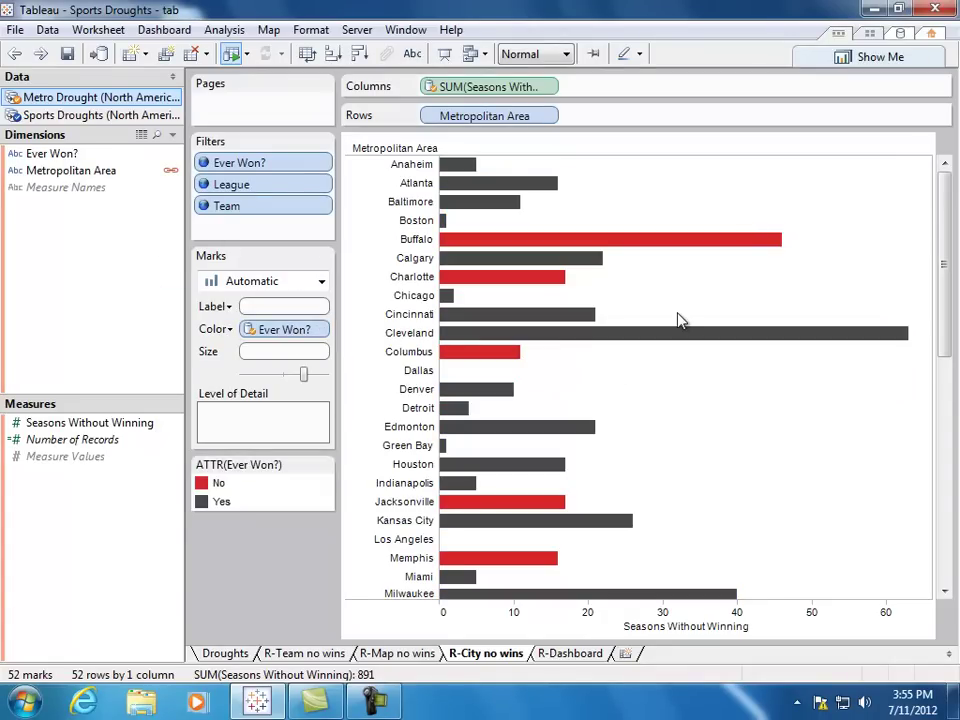
{"action": "mouse_move", "coordinate": [776, 615]}
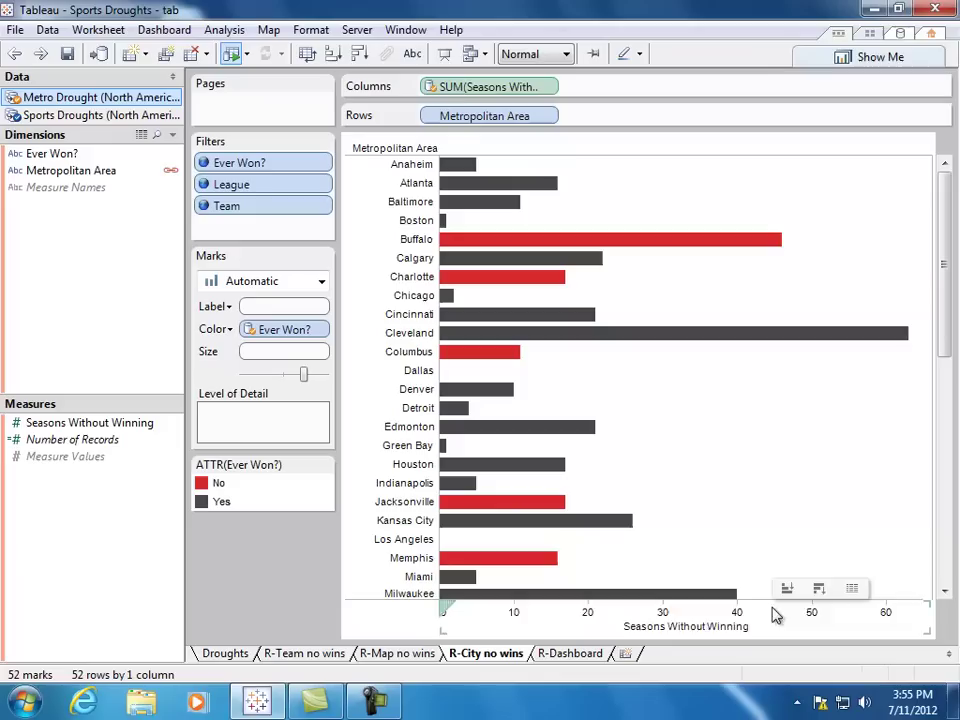
{"action": "left_click", "coordinate": [818, 585]}
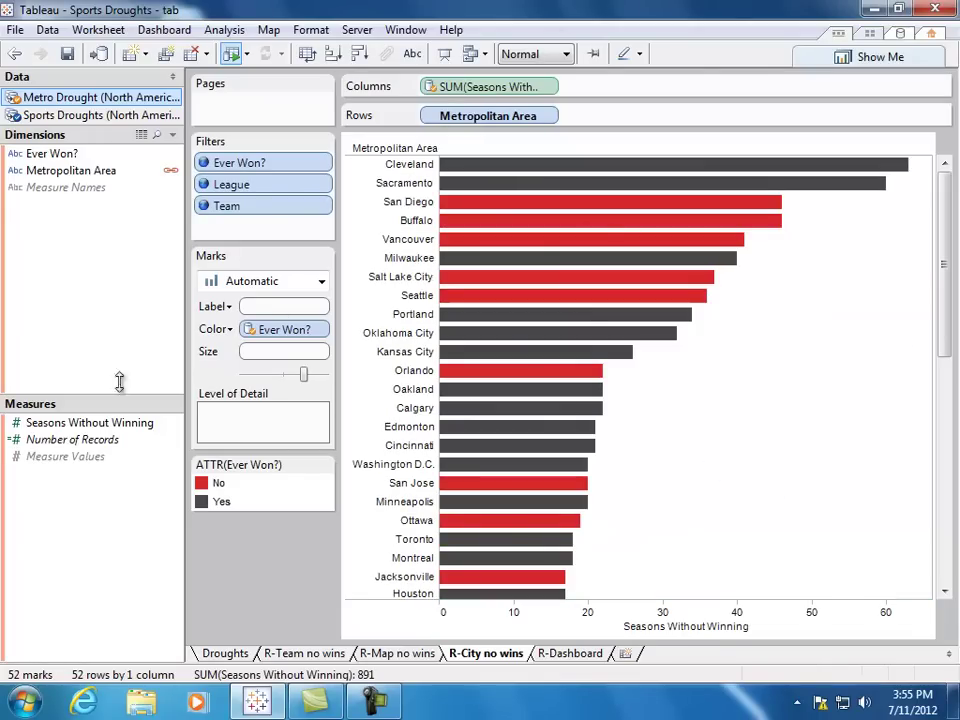
{"action": "left_click_drag", "start_coordinate": [110, 430], "coordinate": [252, 313]}
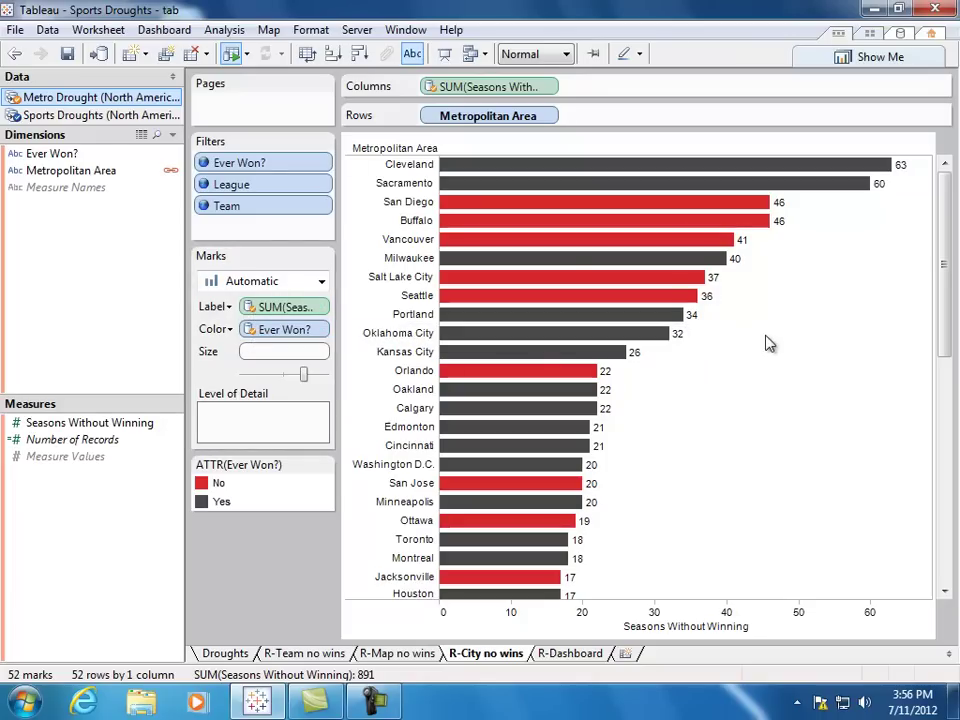
On R-Dashboard, put the team and city bar charts side by side above the drought map.
{"action": "key", "text": "ctrl+Tab"}
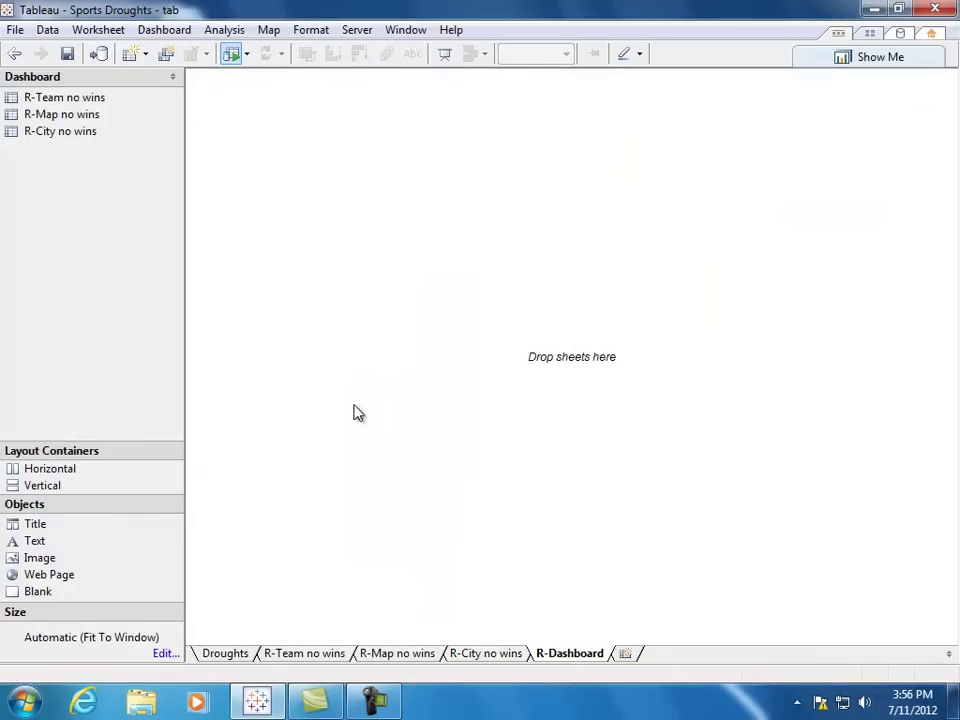
{"action": "double_click", "coordinate": [78, 97]}
{"action": "left_click_drag", "start_coordinate": [84, 116], "coordinate": [531, 469]}
{"action": "left_click_drag", "start_coordinate": [79, 131], "coordinate": [656, 221]}
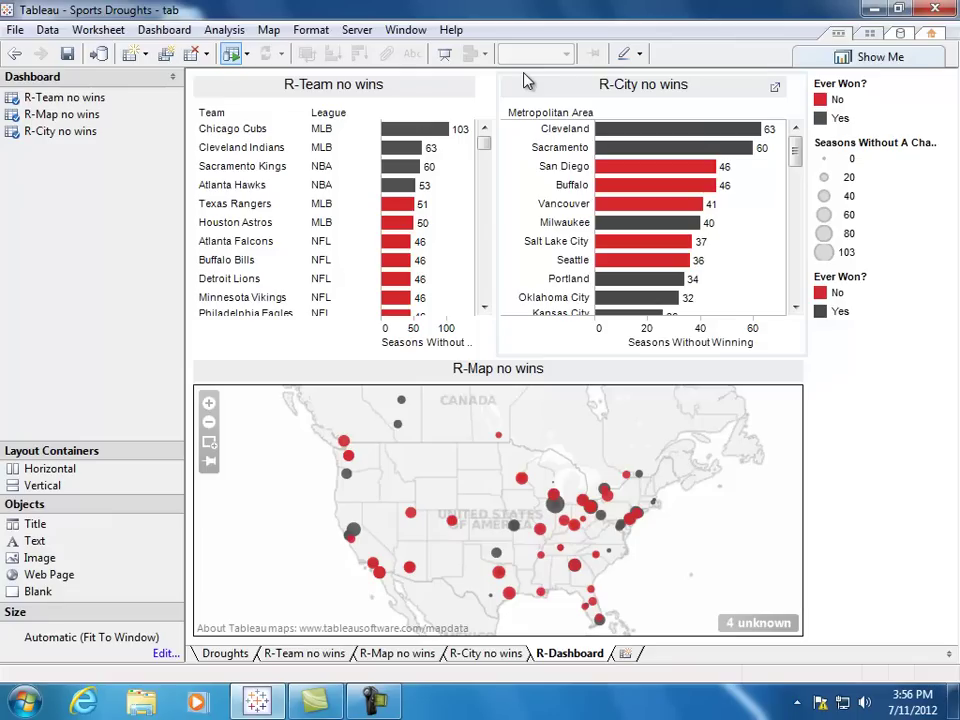
Add a Team quick filter from the R-Team no wins sheet's menu and select it.
{"action": "left_click", "coordinate": [422, 85]}
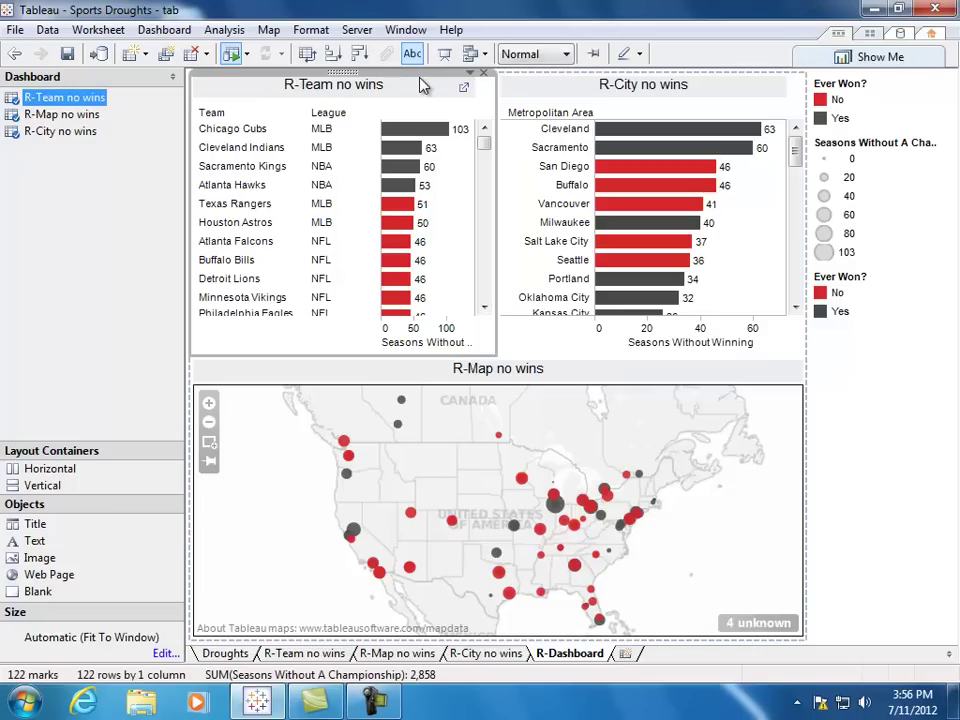
{"action": "left_click", "coordinate": [471, 77]}
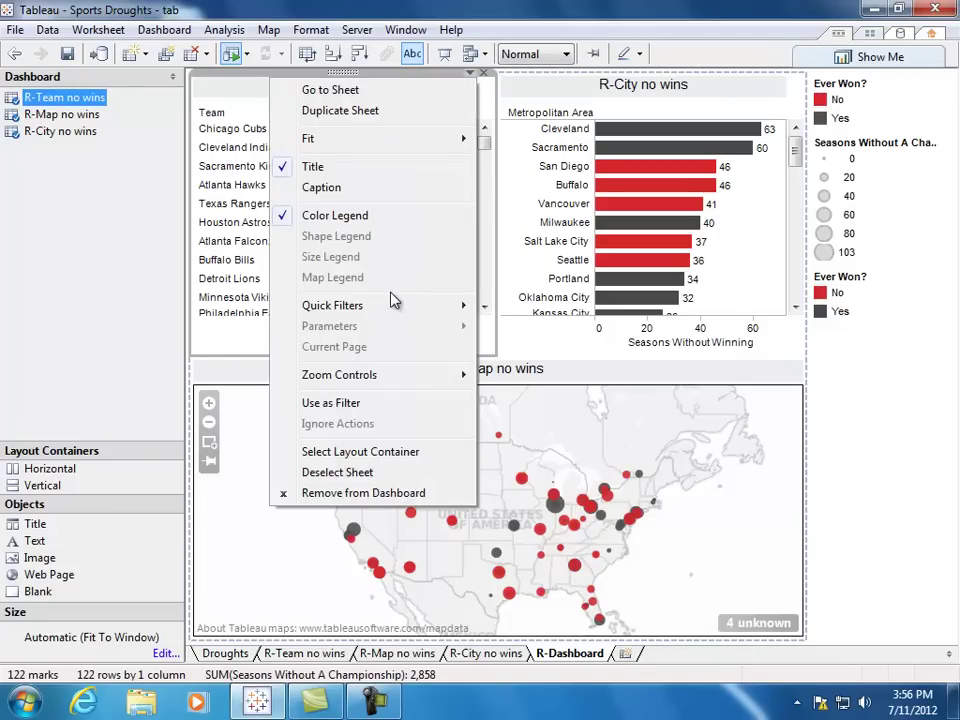
{"action": "mouse_move", "coordinate": [415, 318]}
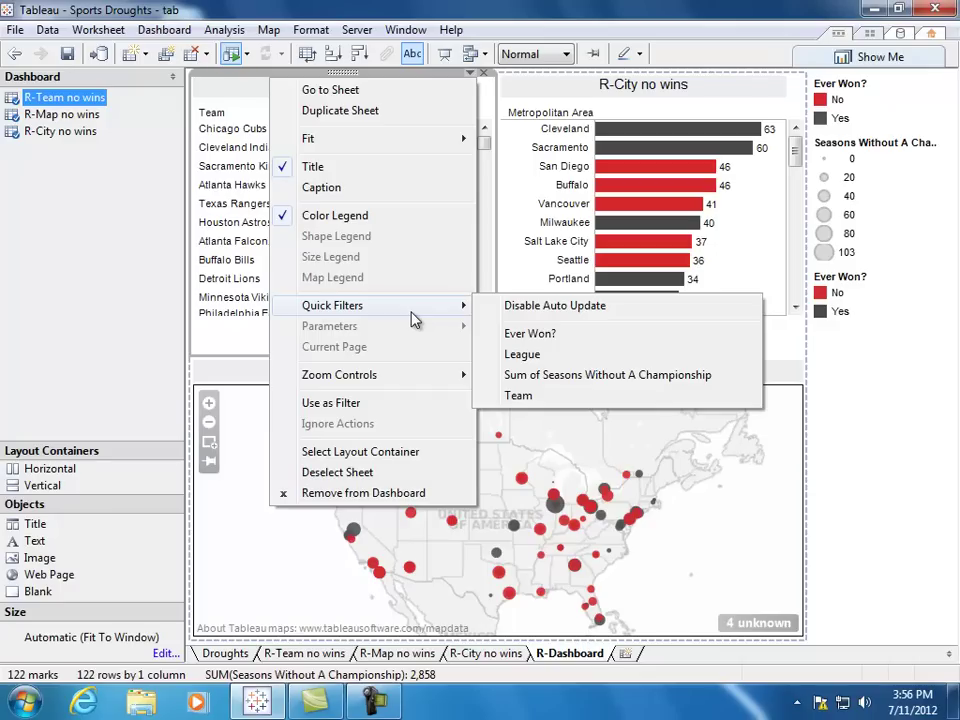
{"action": "left_click", "coordinate": [570, 397]}
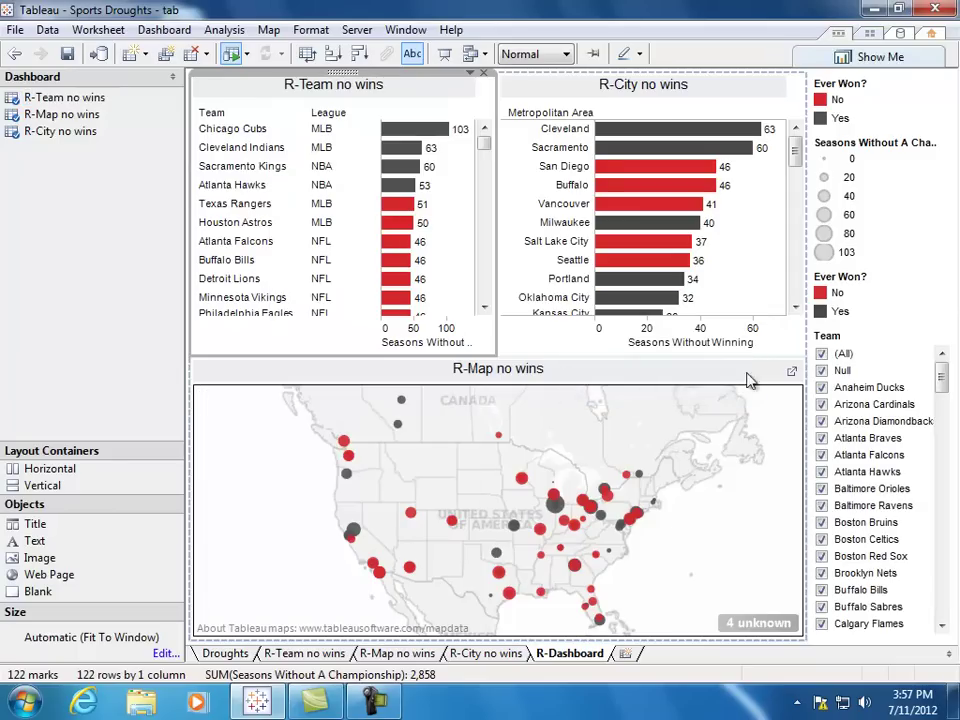
{"action": "left_click", "coordinate": [925, 333]}
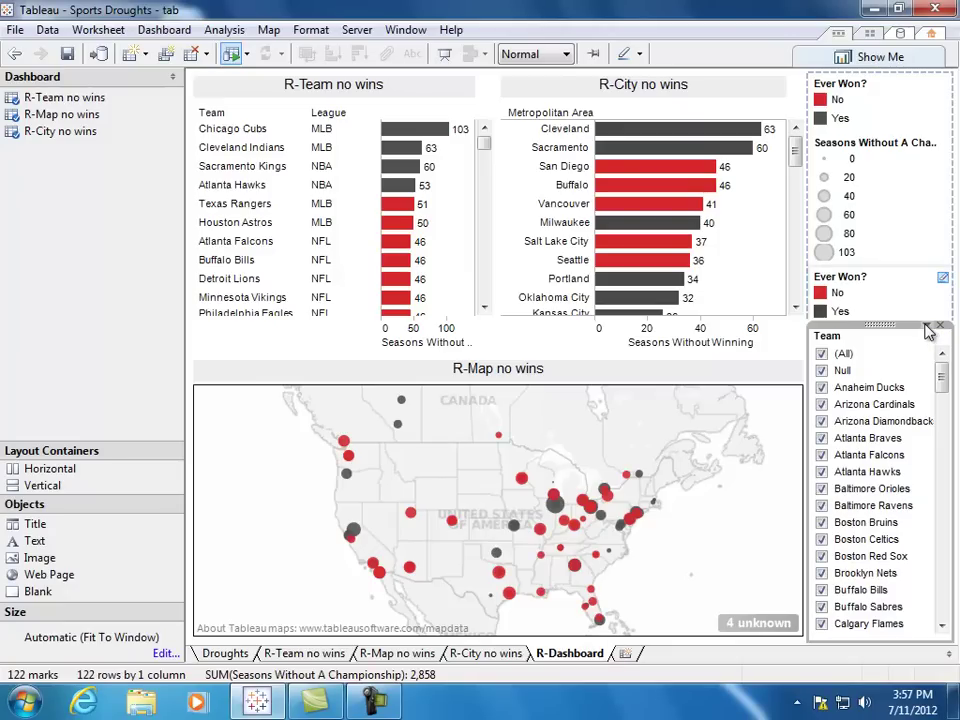
Switch the Team filter to Compact List display and choose (All) in its dropdown.
{"action": "left_click", "coordinate": [928, 330]}
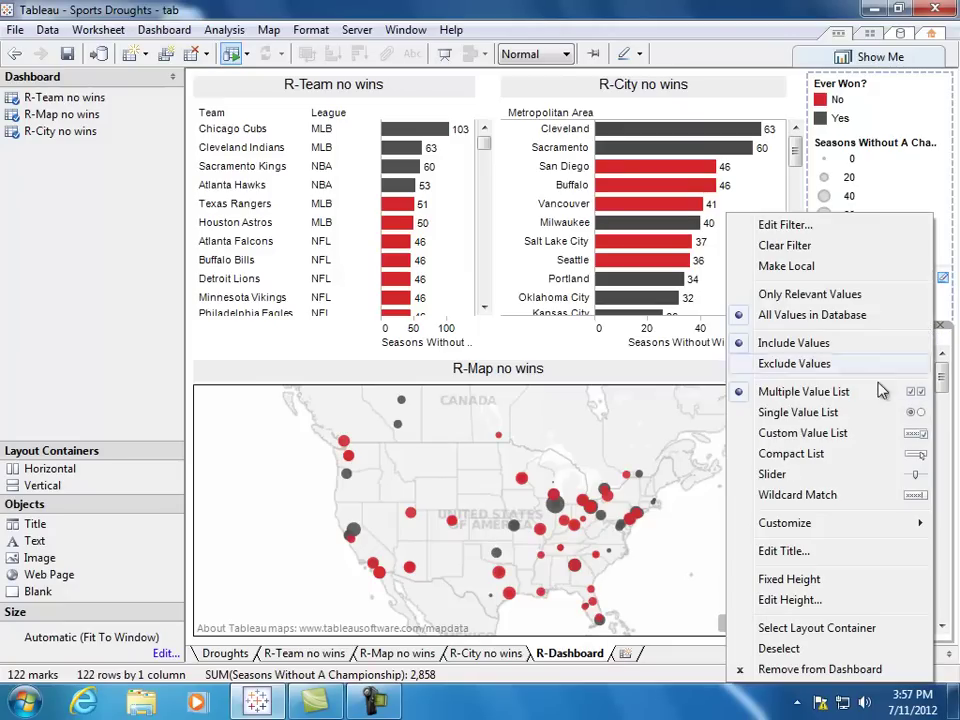
{"action": "left_click", "coordinate": [855, 455]}
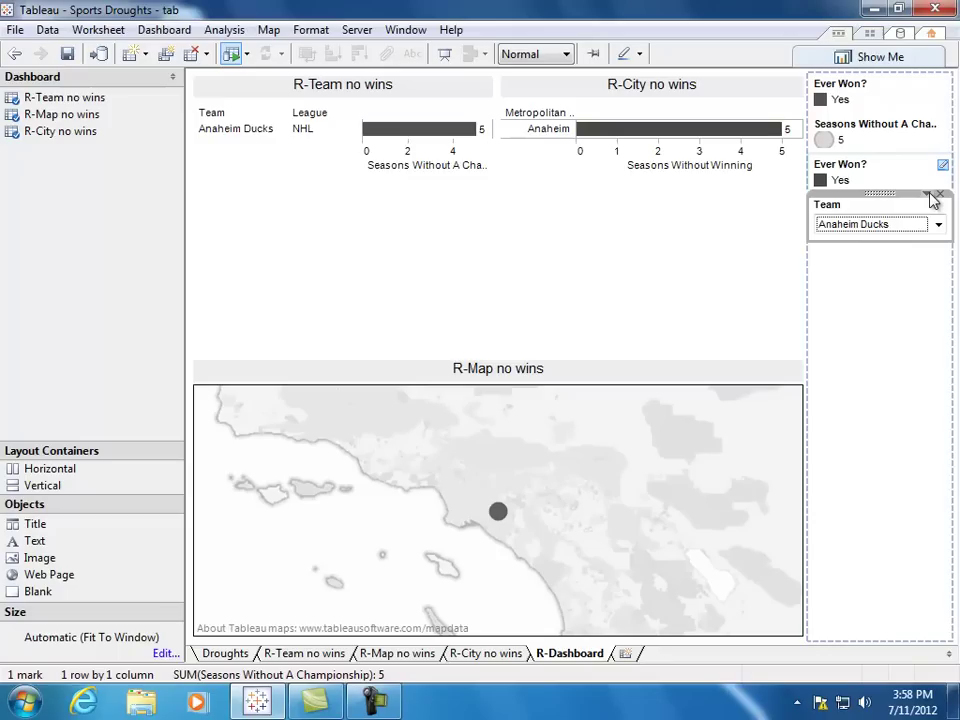
{"action": "left_click", "coordinate": [927, 194]}
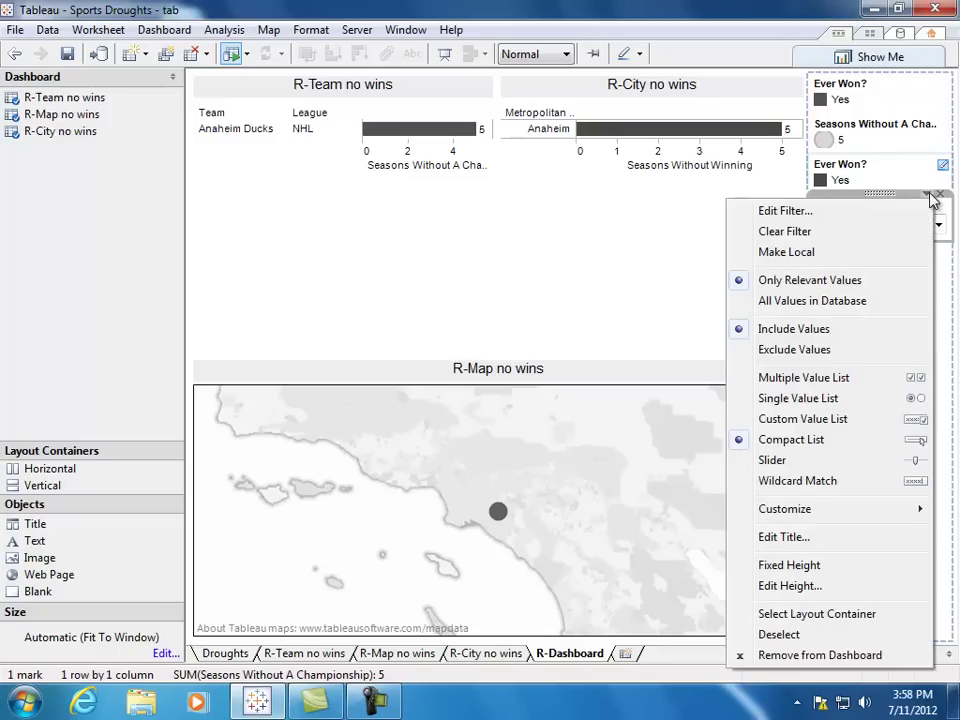
{"action": "left_click", "coordinate": [879, 199]}
{"action": "left_click", "coordinate": [878, 224]}
{"action": "scroll", "coordinate": [882, 256], "scroll_direction": "up", "scroll_amount": 1}
{"action": "left_click", "coordinate": [880, 250]}
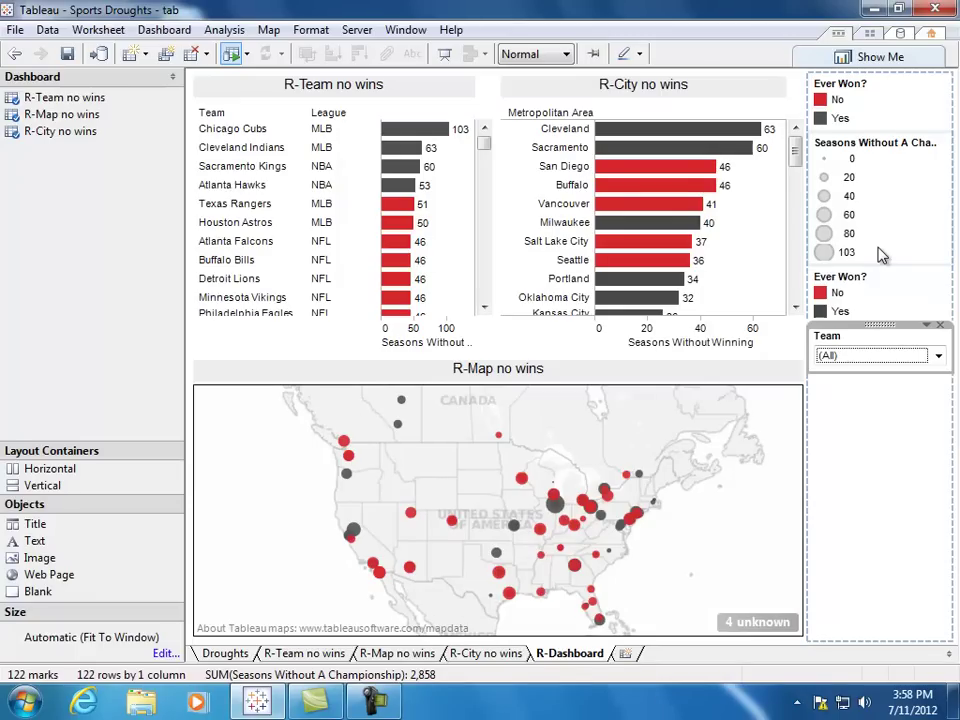
Add a League quick filter from the R-Team no wins sheet's Quick Filters menu.
{"action": "left_click", "coordinate": [443, 96]}
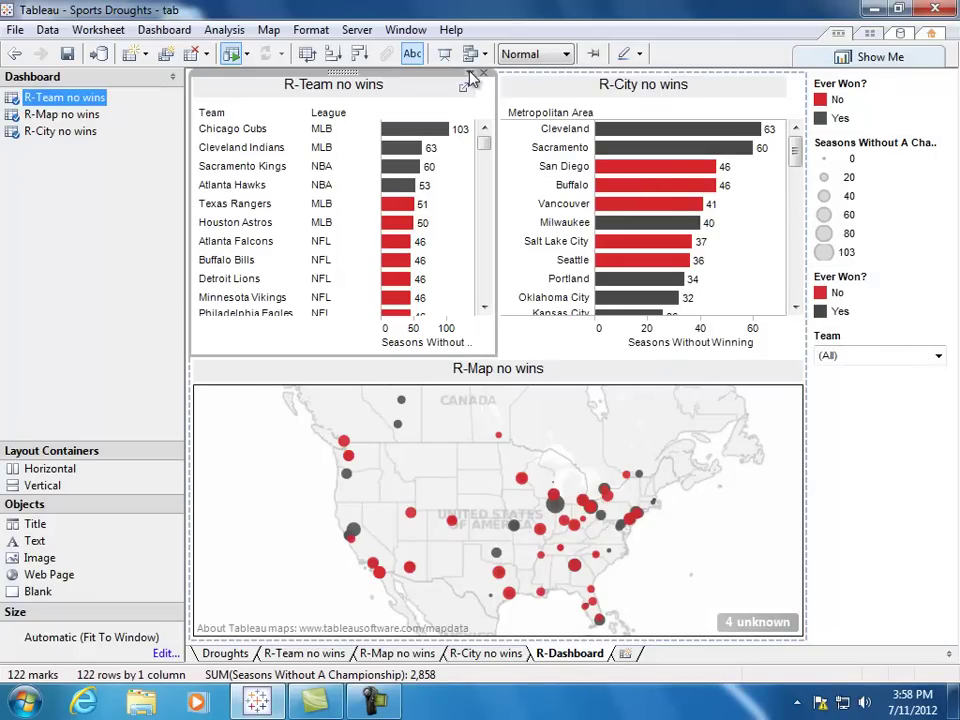
{"action": "left_click", "coordinate": [472, 78]}
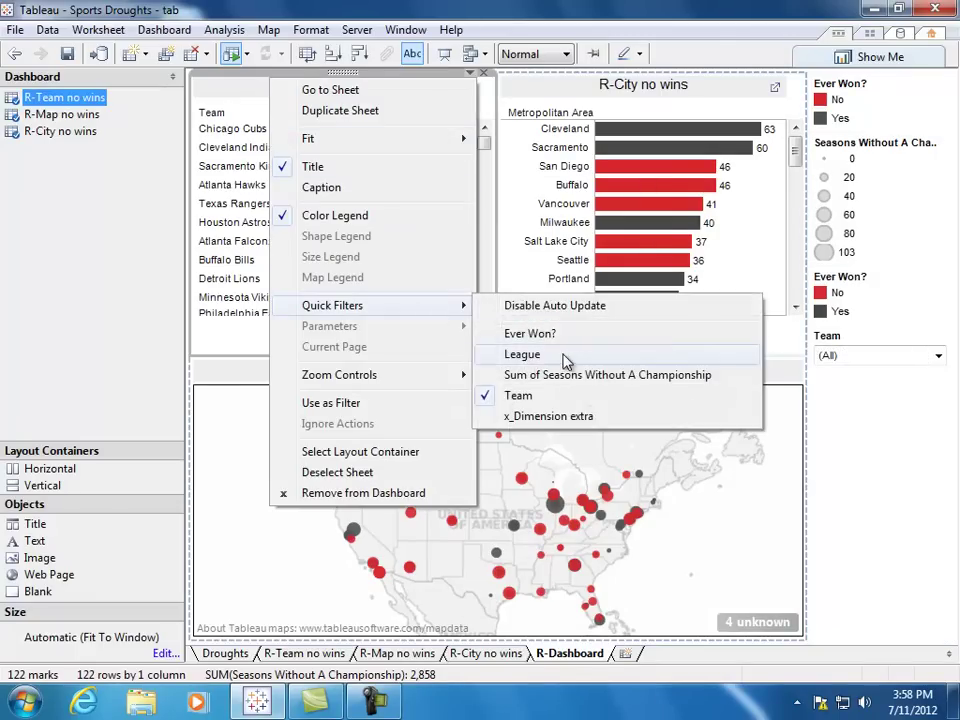
{"action": "left_click", "coordinate": [525, 354]}
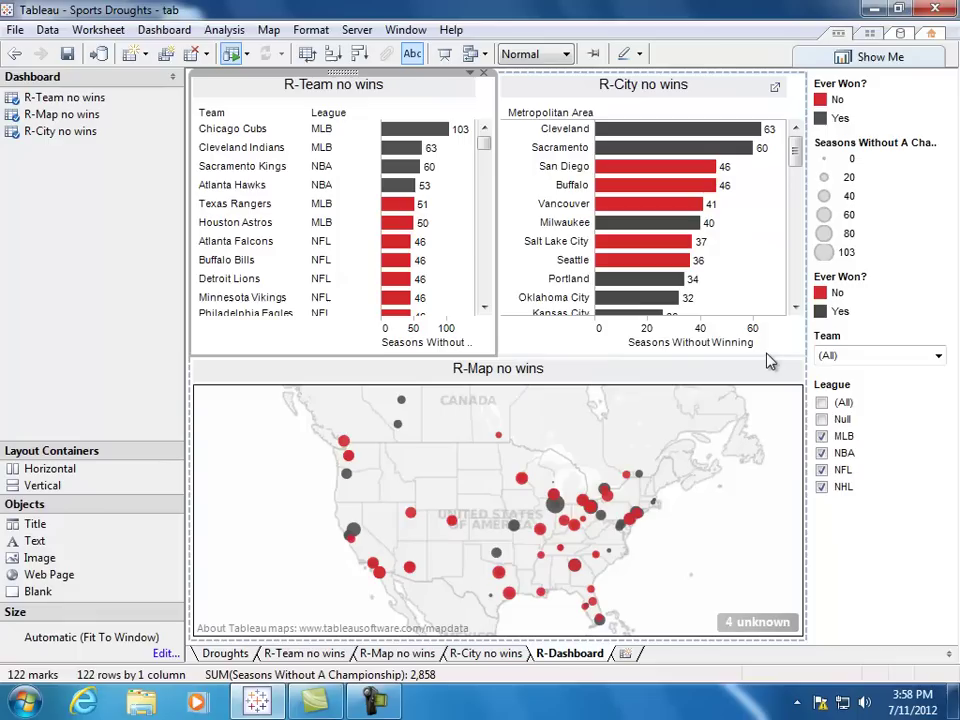